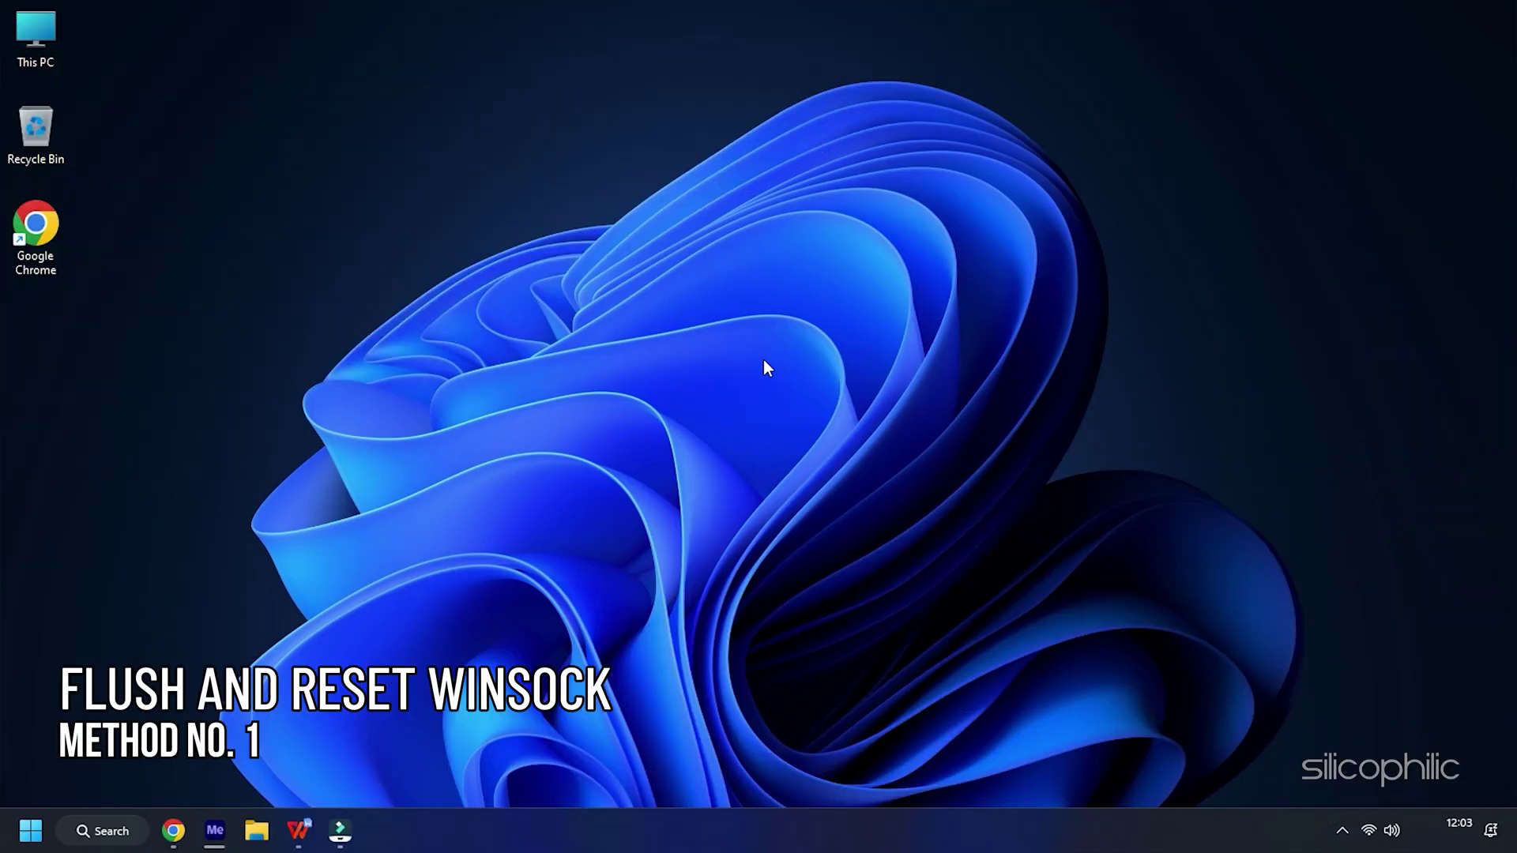
Launch Command Prompt as administrator from Windows search
key(super+s)
text(cmd)
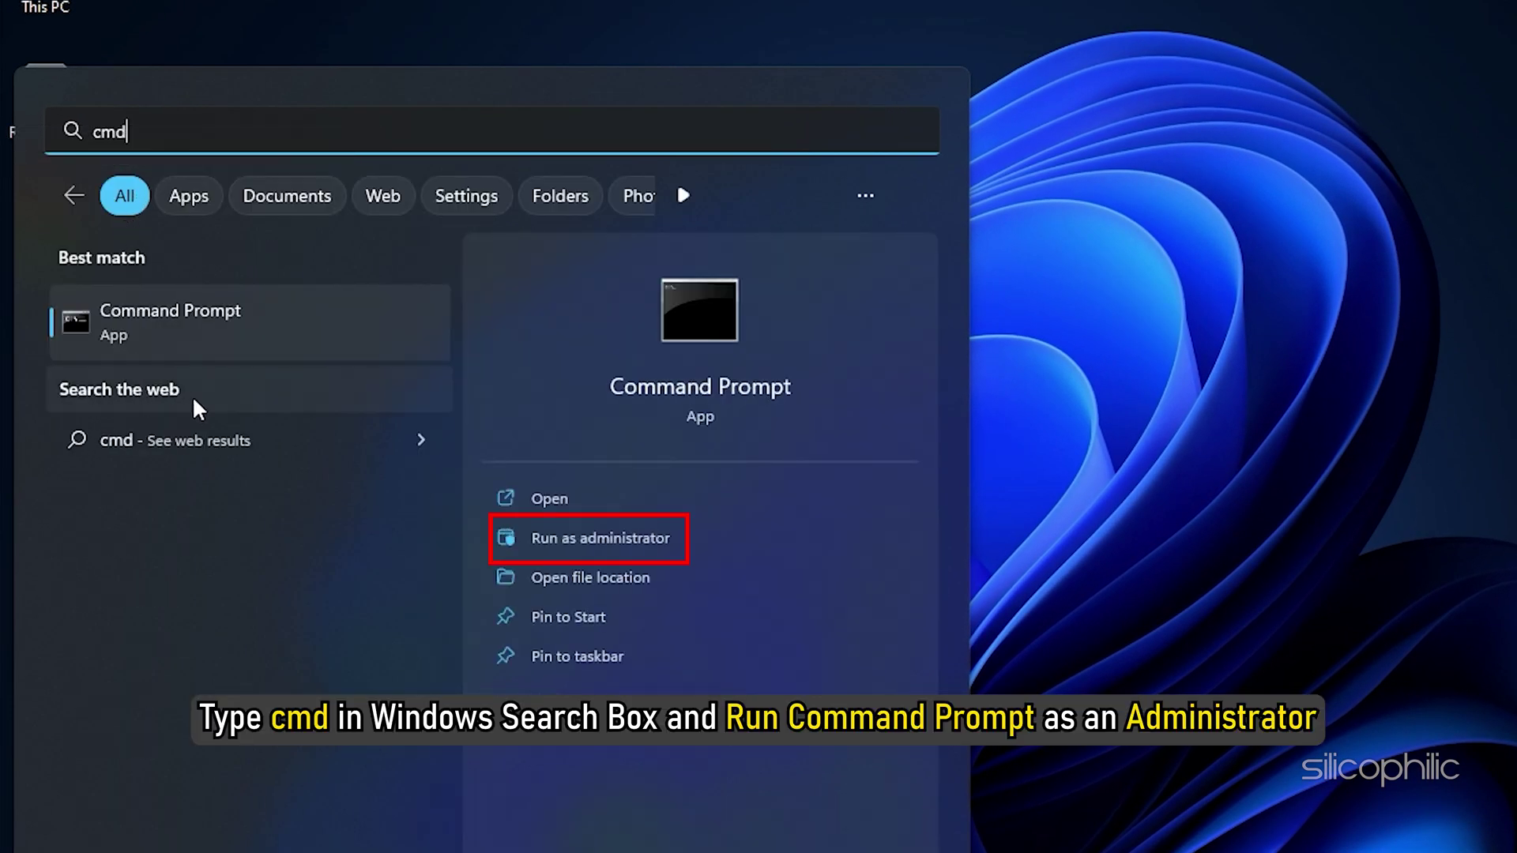
click(618, 542)
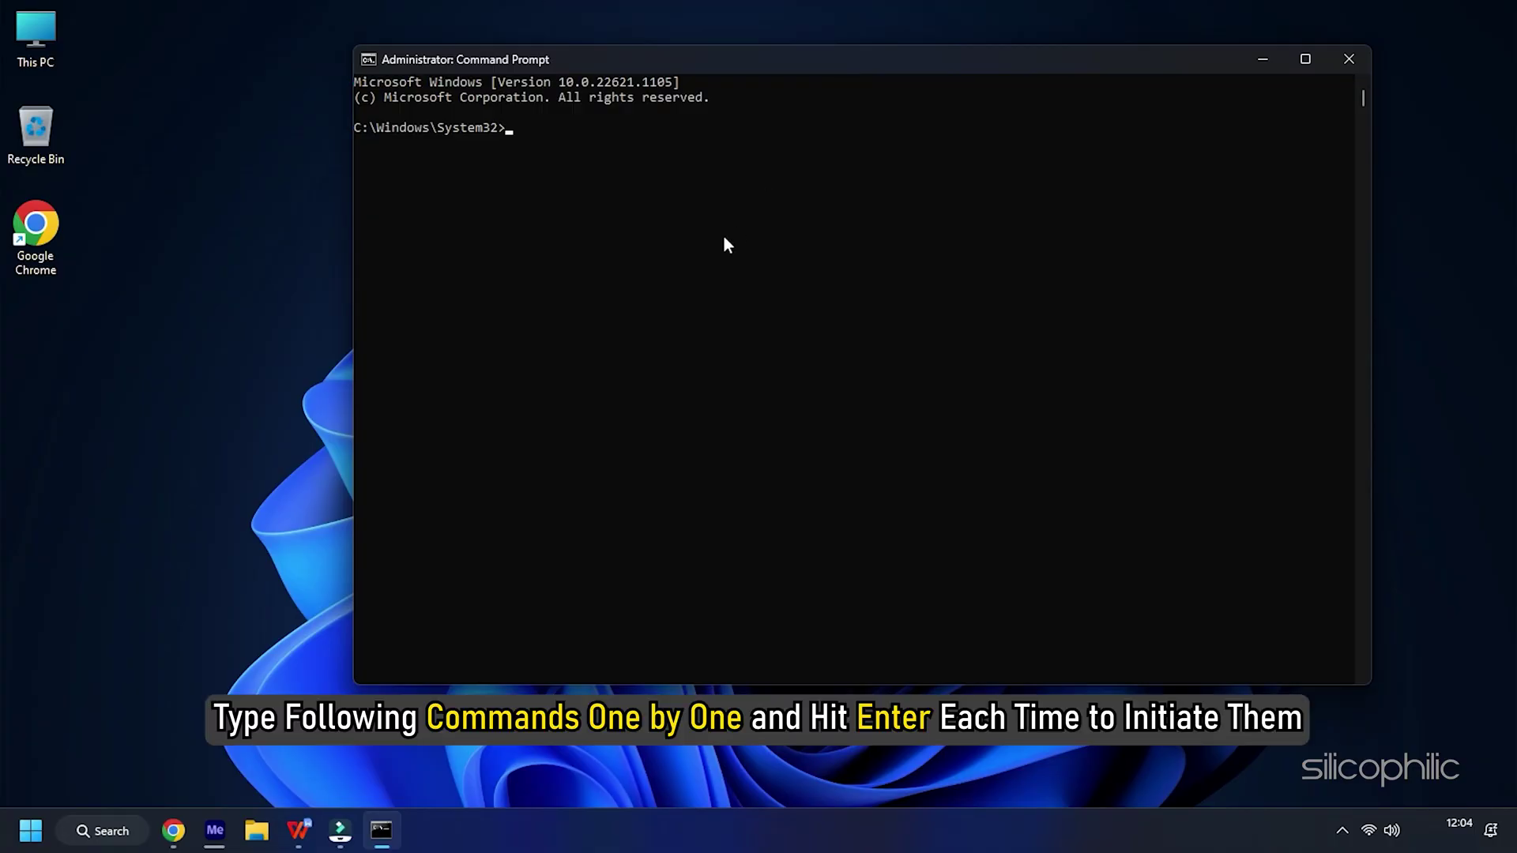
Flush the DNS cache, release and renew the IP, and reset IP and Winsock
text(ipconfig /flushdns)
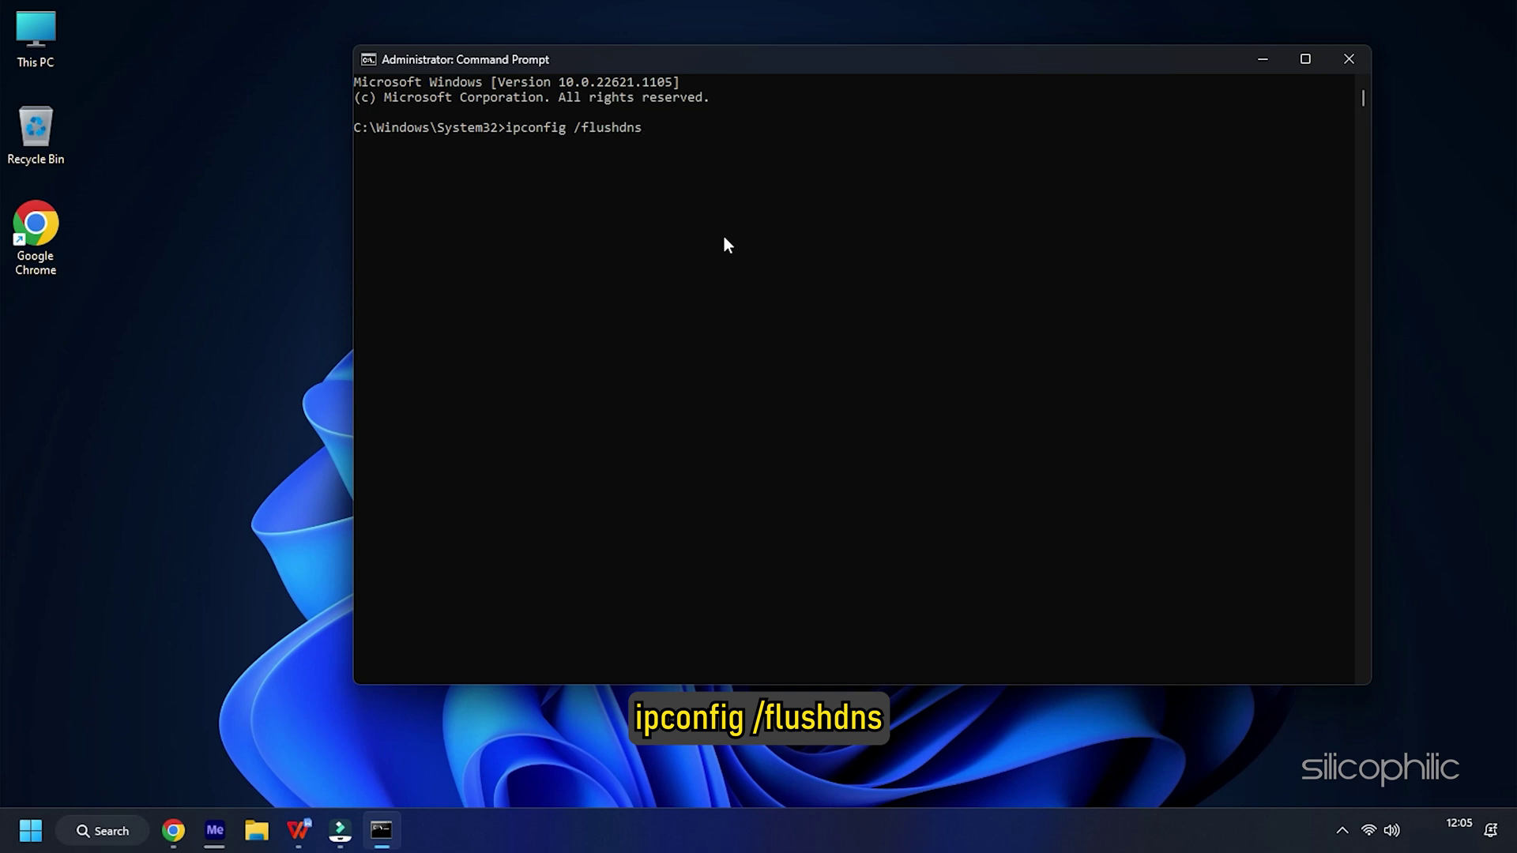
key(Return)
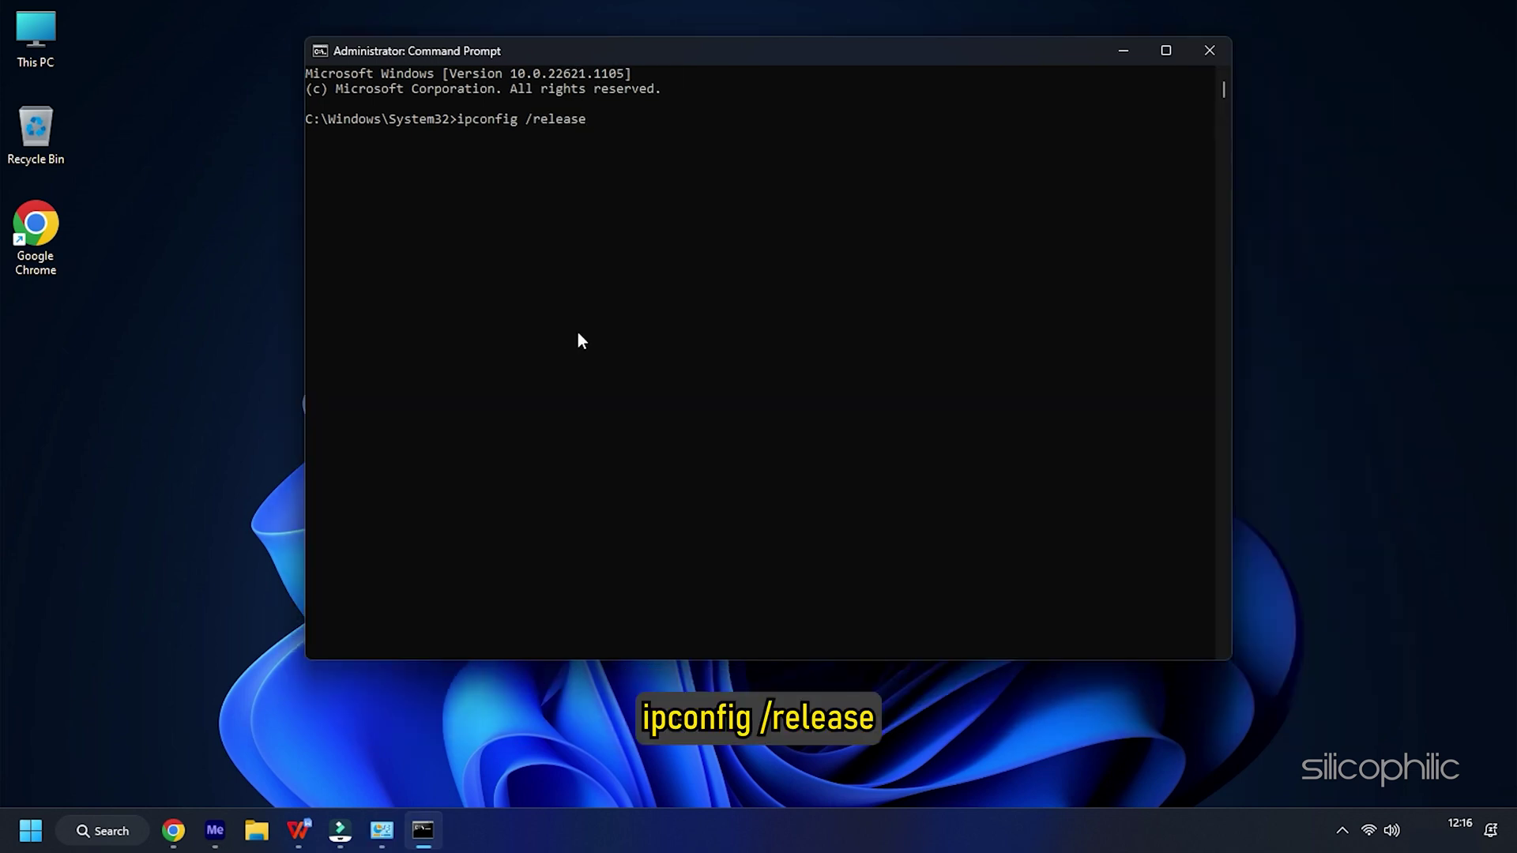
key(Return)
text(ipconfig /renew)
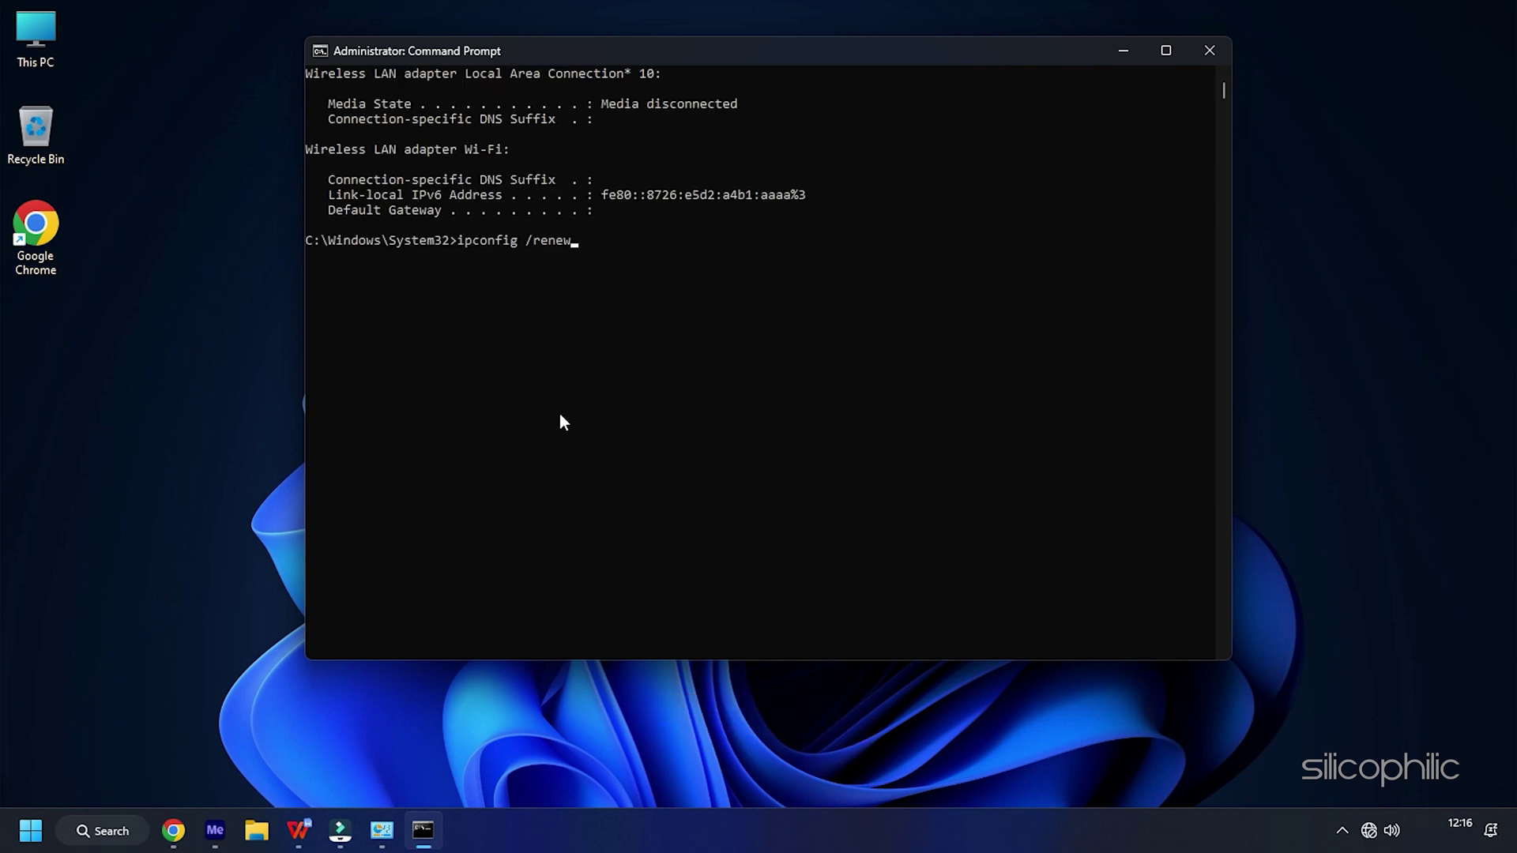
key(Return)
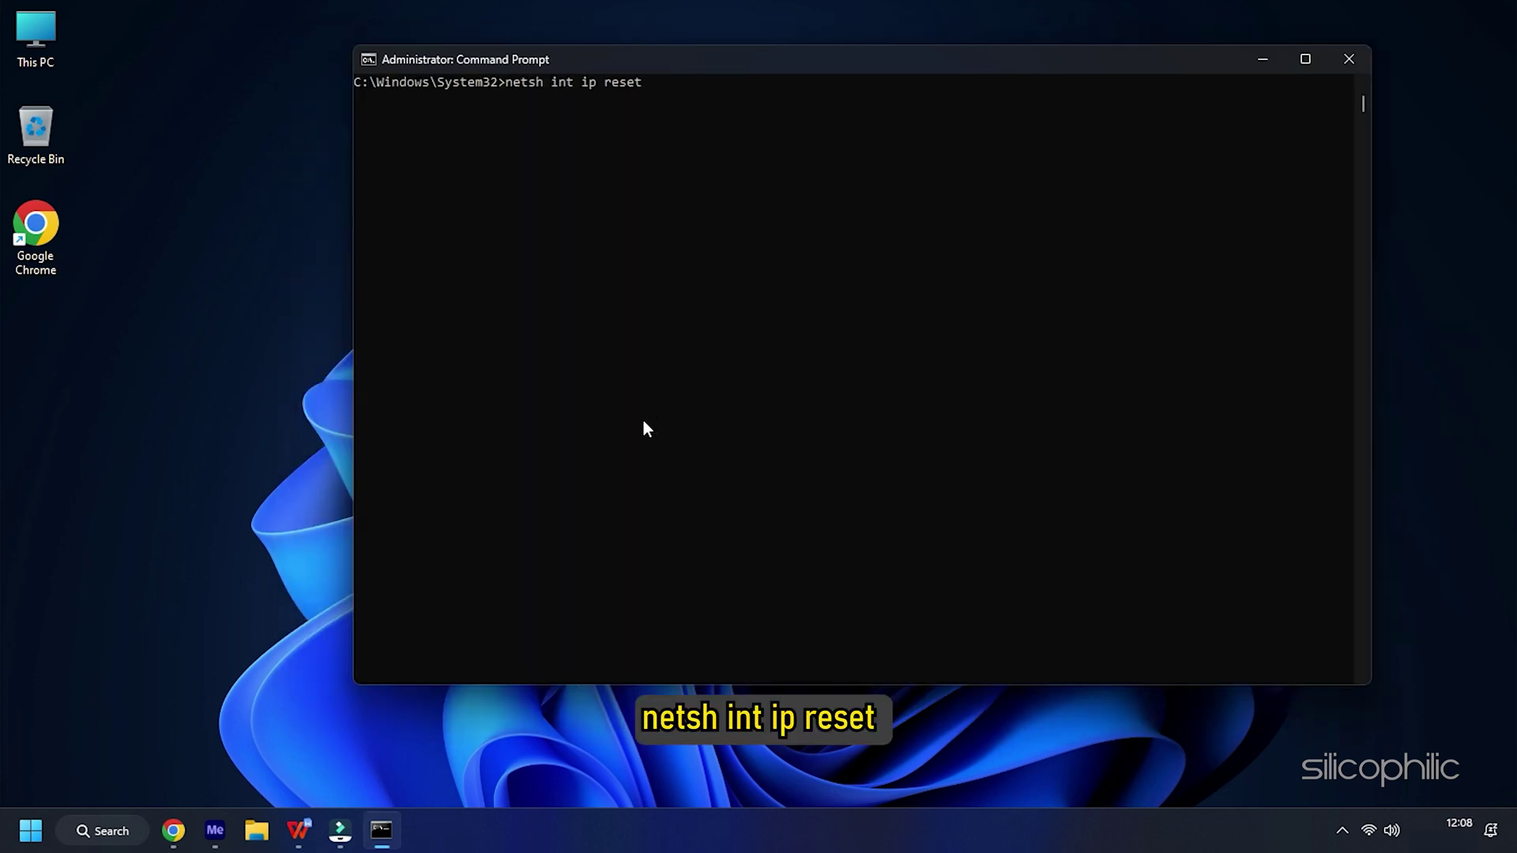
key(Return)
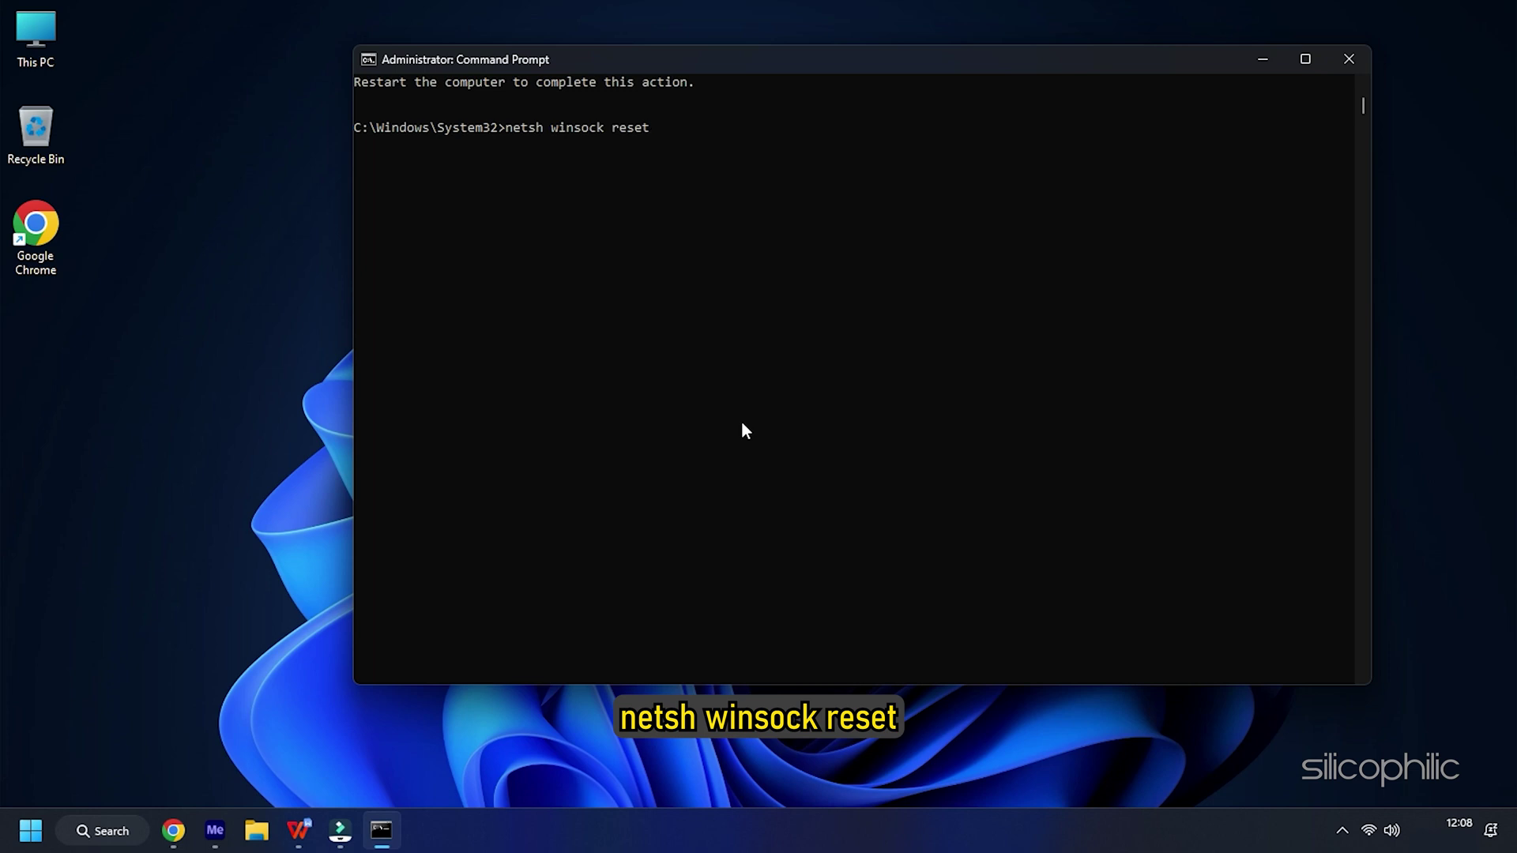
key(Return)
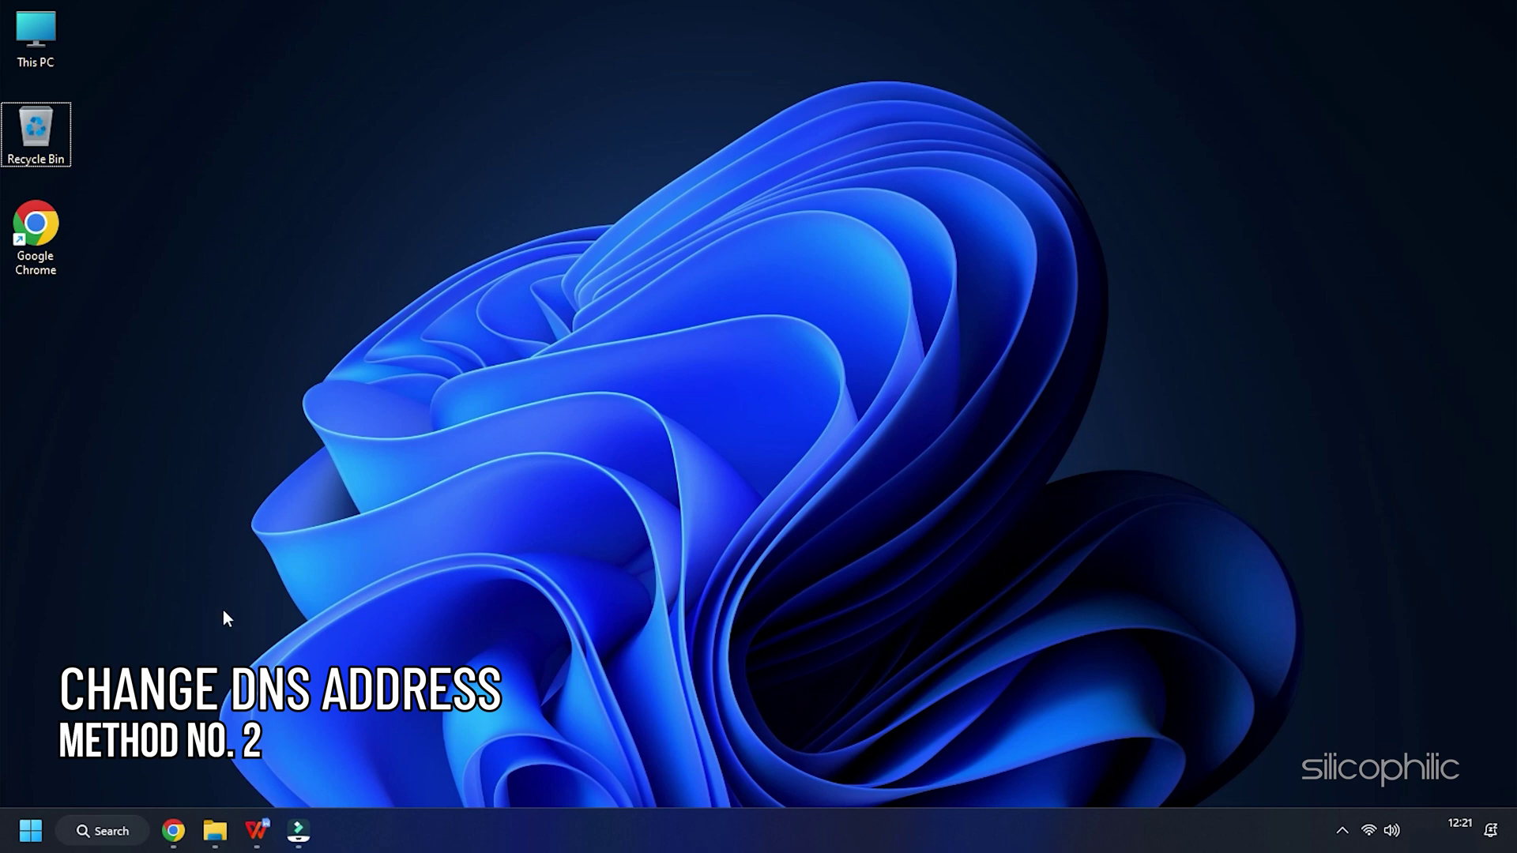
Open Control Panel, view items as Large icons, and go to Network and Sharing Center
key(super+s)
text(con)
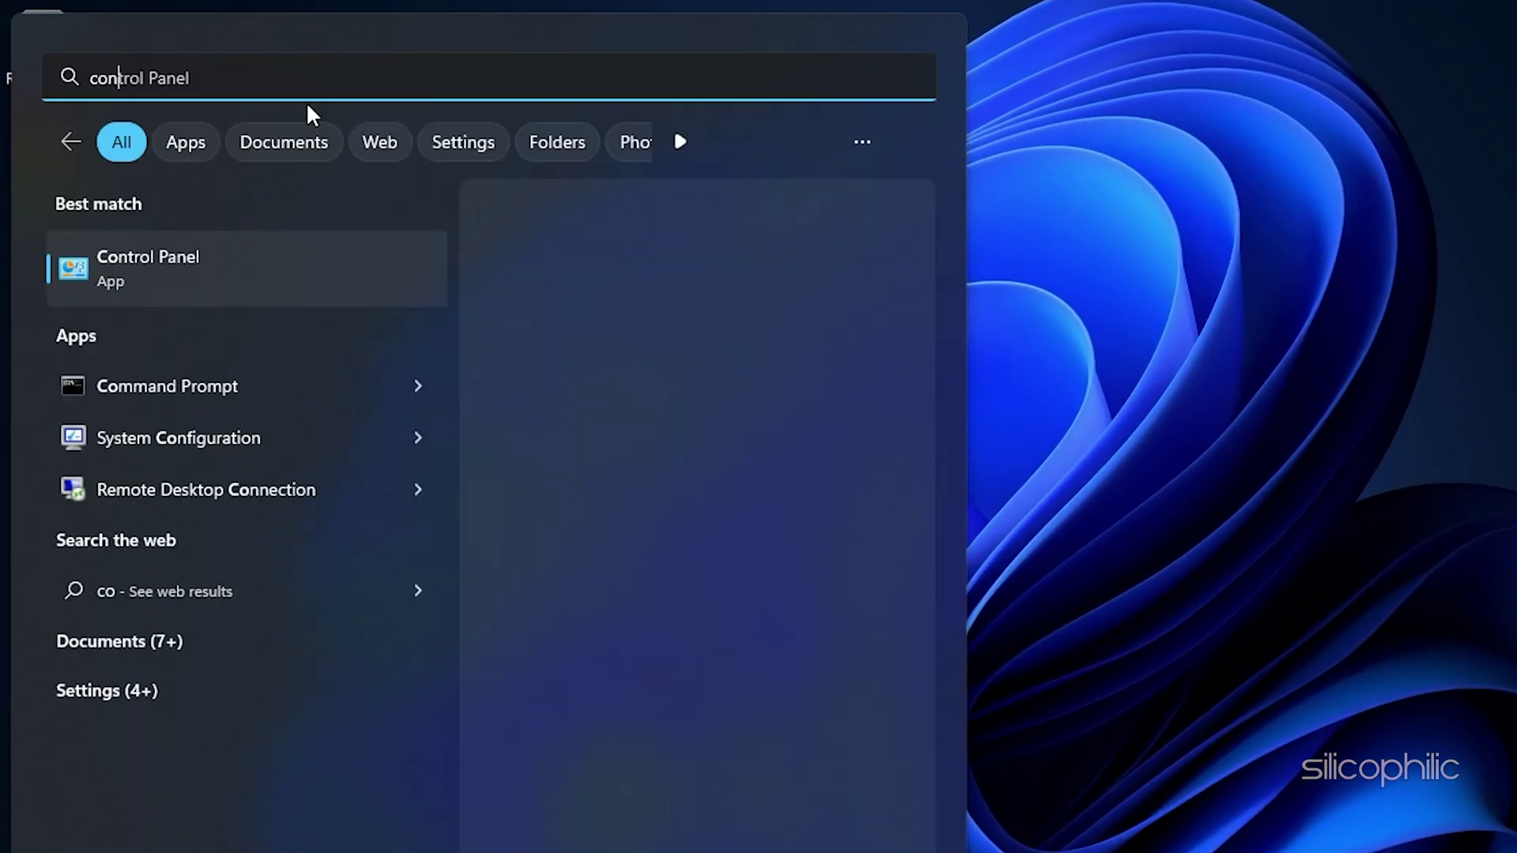
text(trol pan)
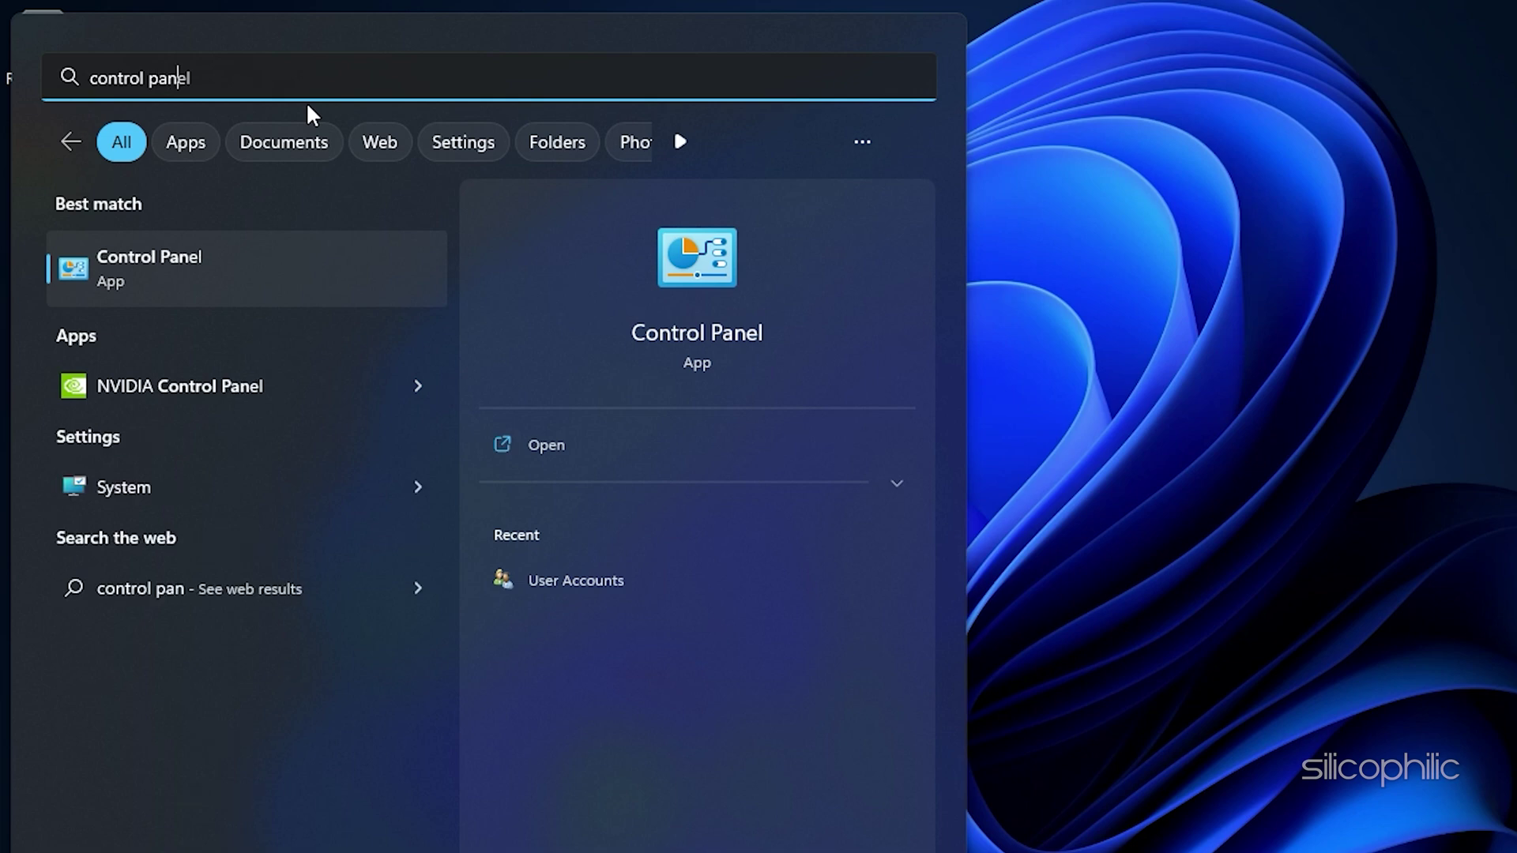
text(el)
click(150, 281)
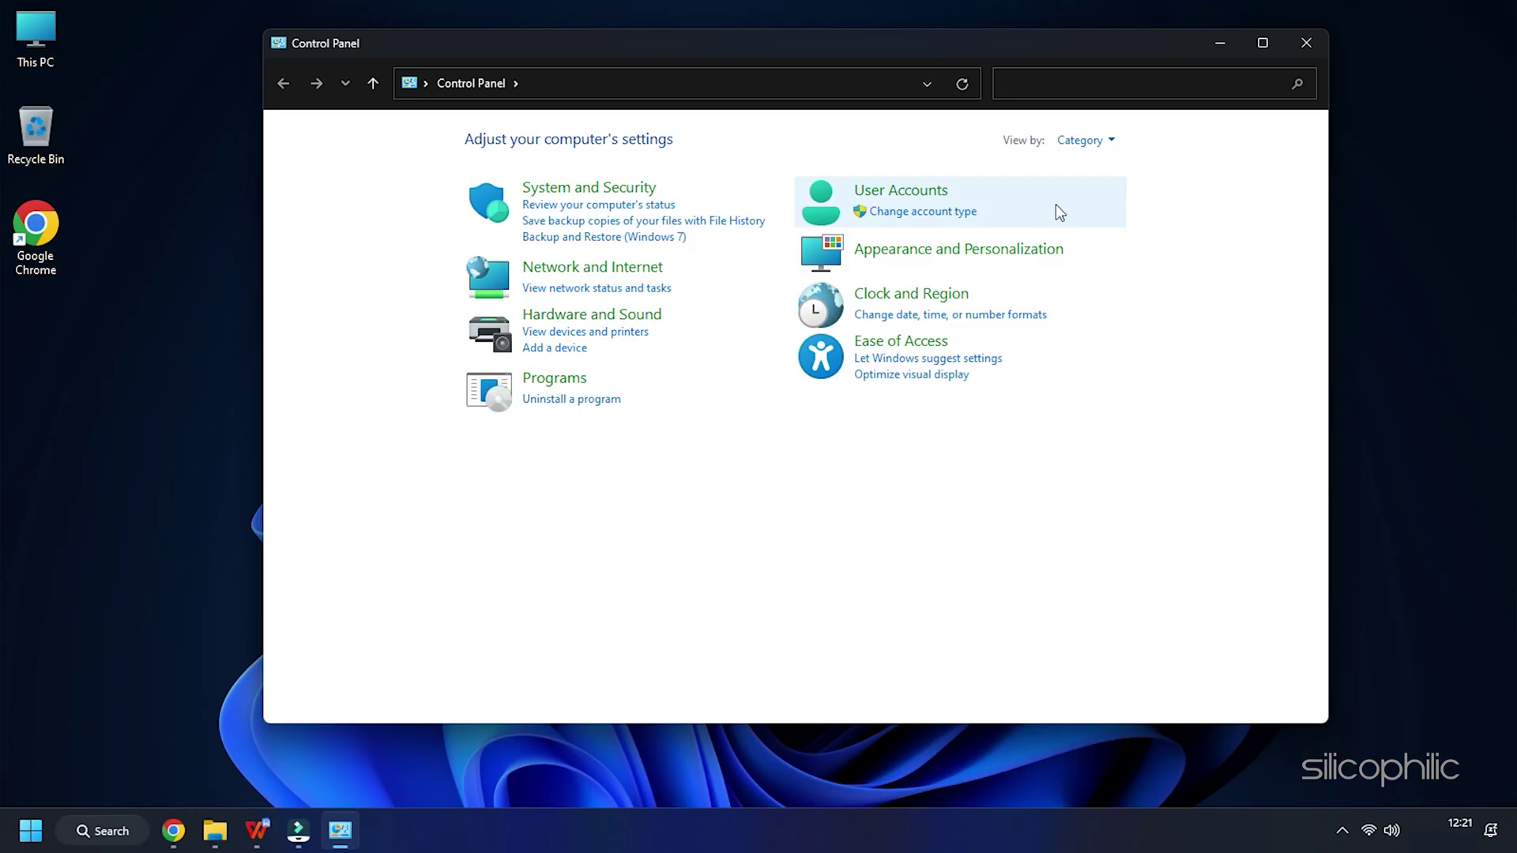
click(1106, 139)
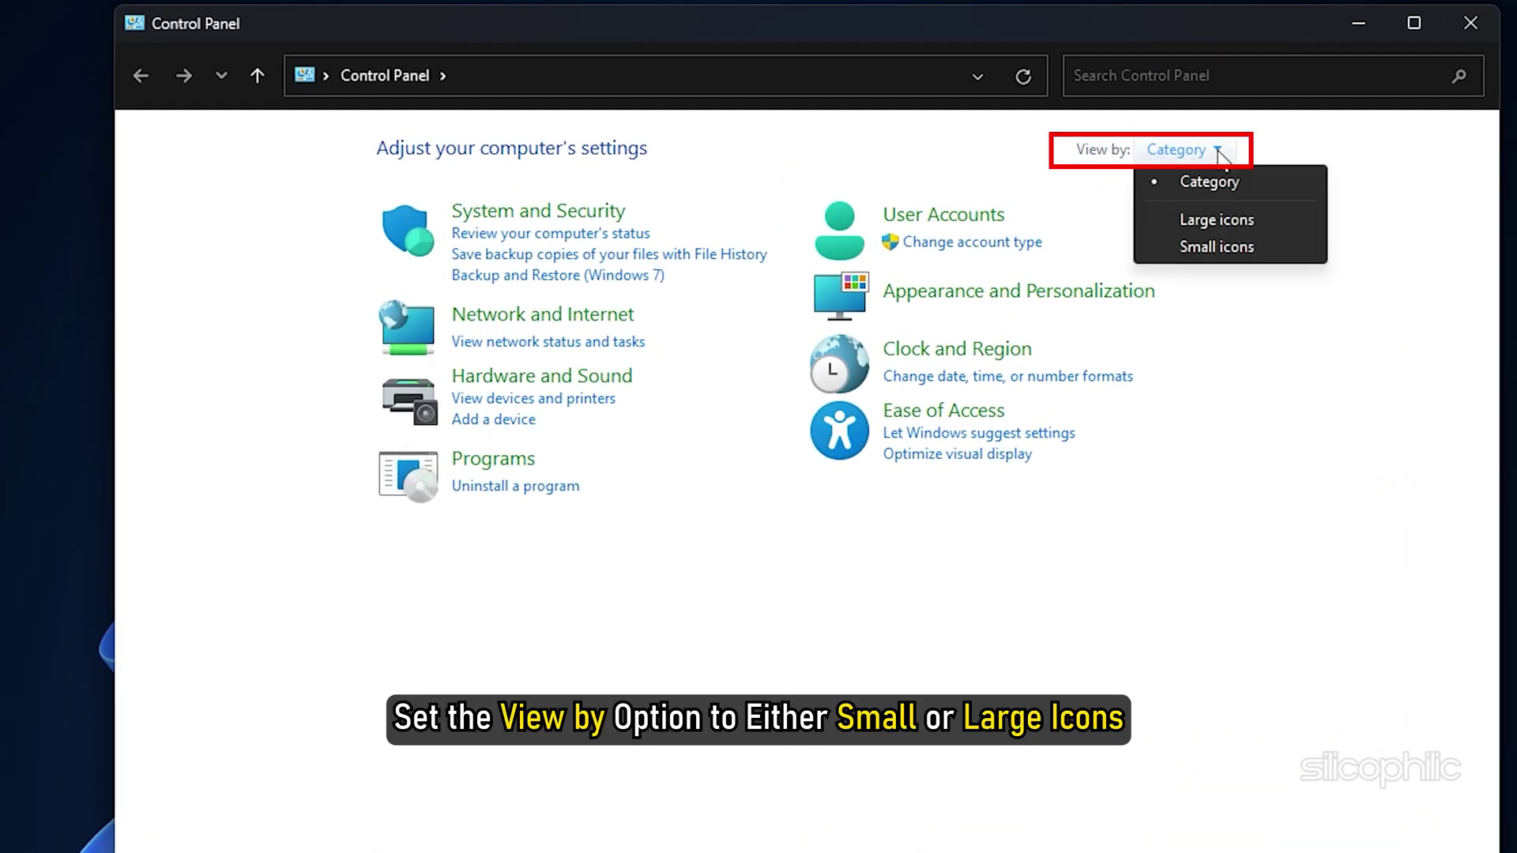
click(1222, 219)
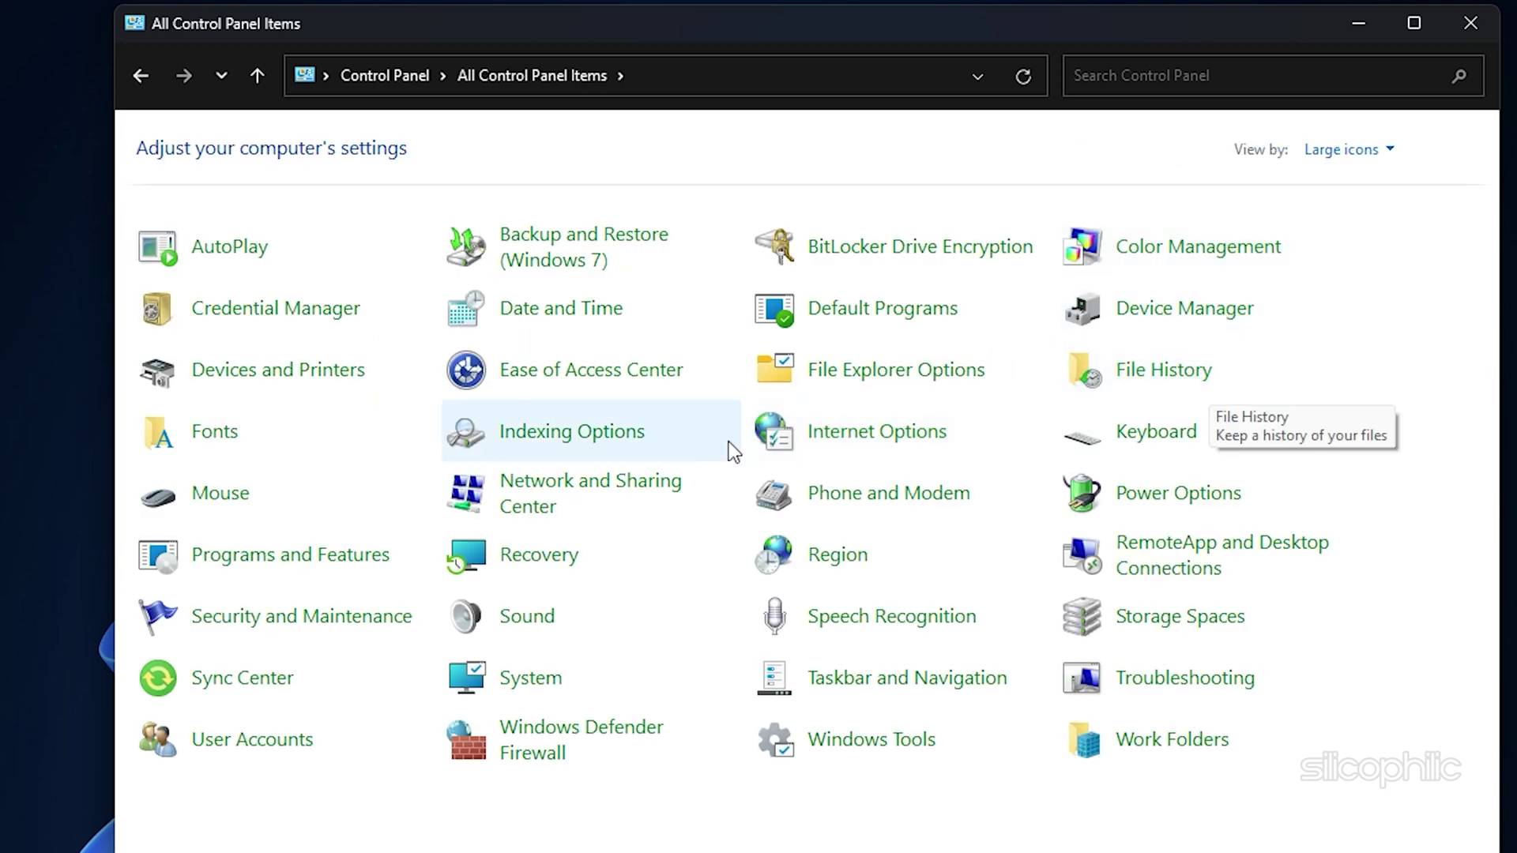
click(561, 498)
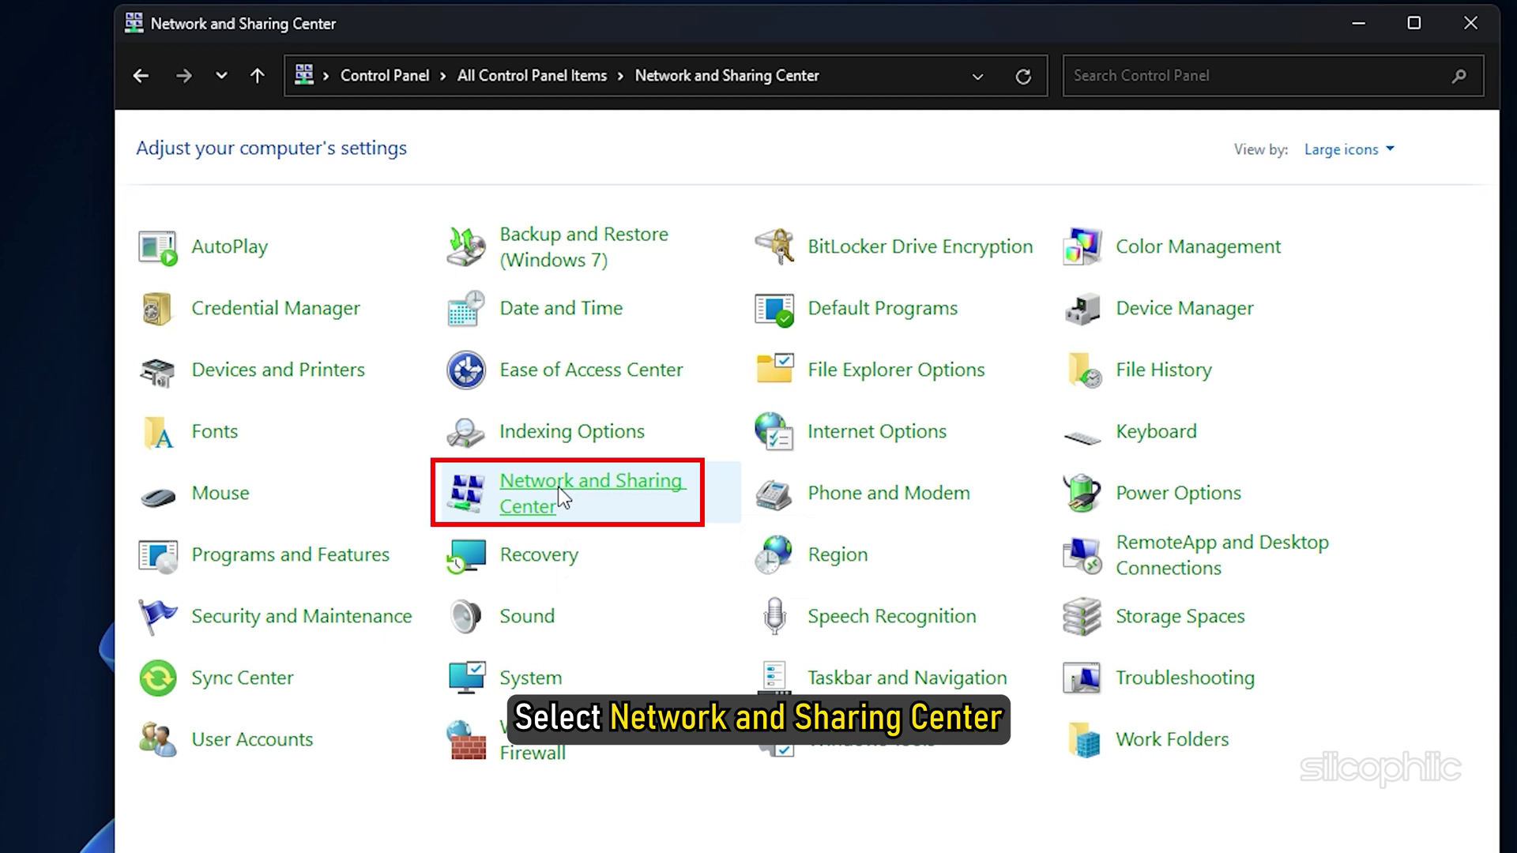
Open the Ethernet (LAN) adapter's properties from the network adapter list
click(230, 182)
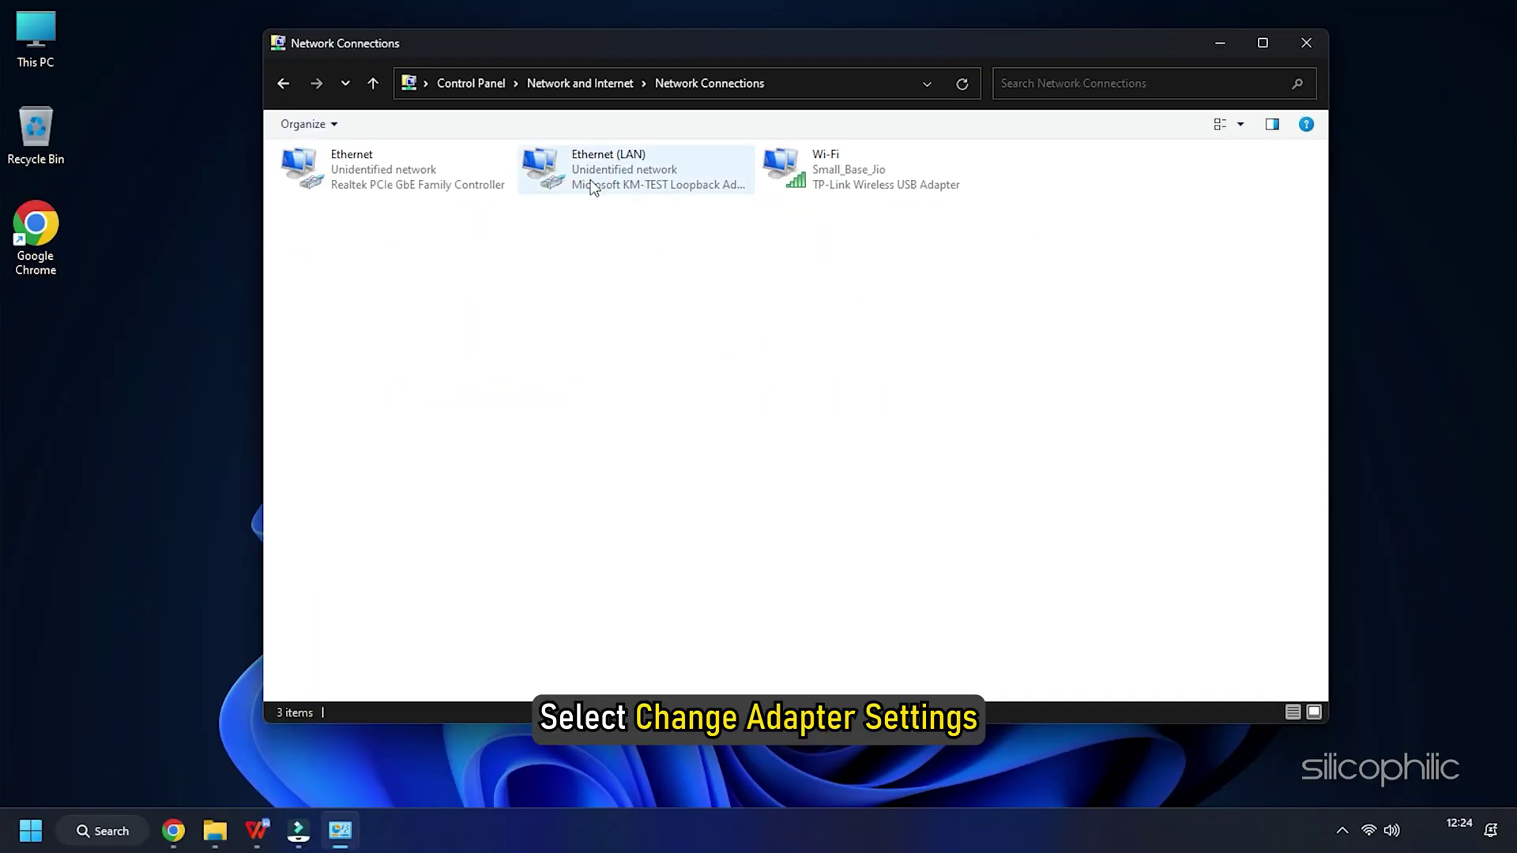
click(558, 156)
right_click(557, 156)
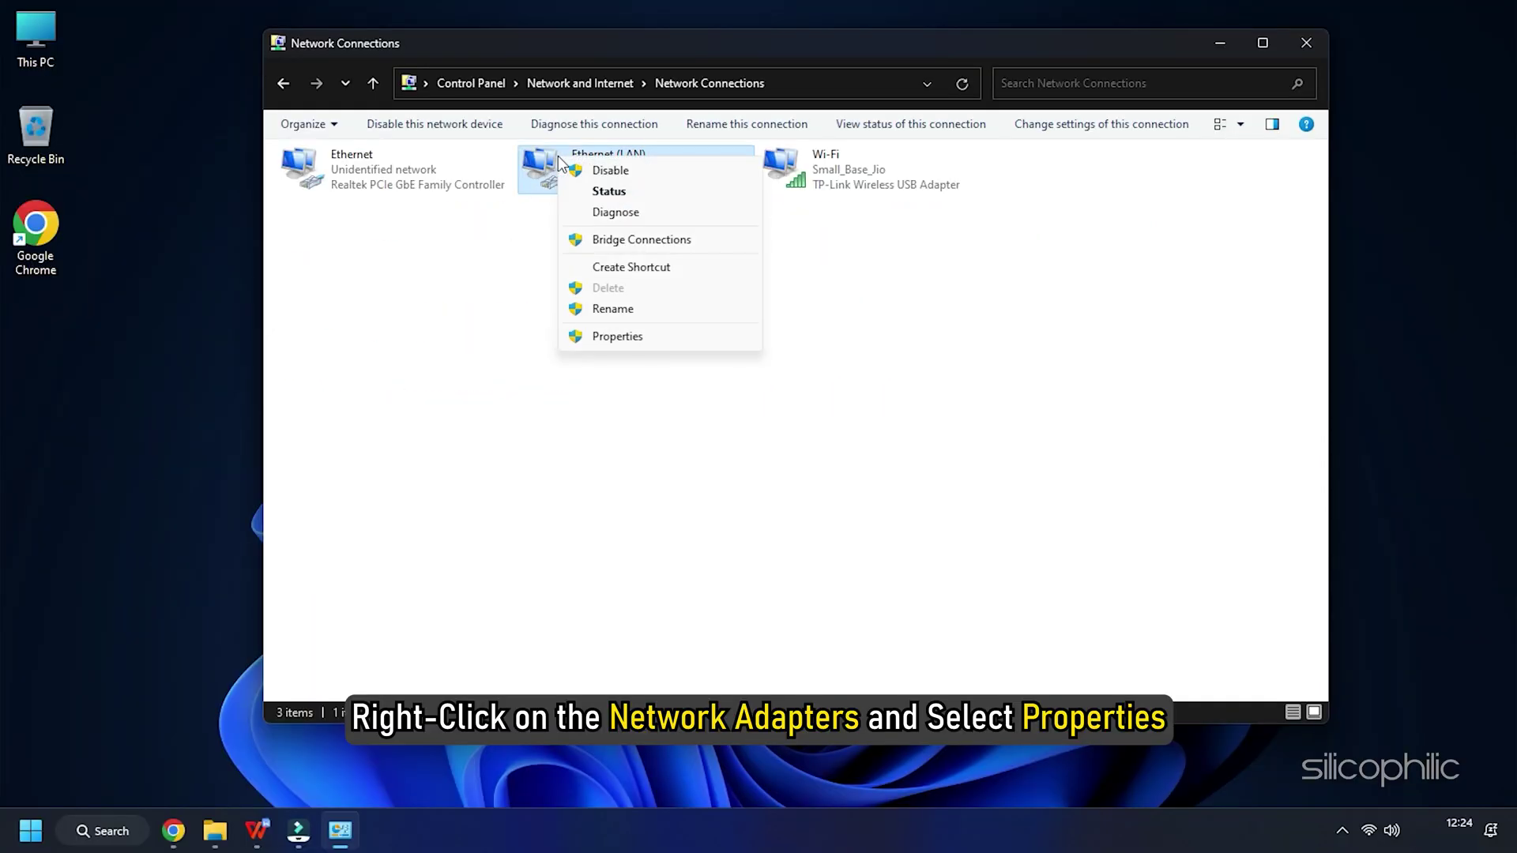
click(612, 338)
Set the IPv4 preferred DNS server to 8.8.8.8, save, and close the properties
click(764, 423)
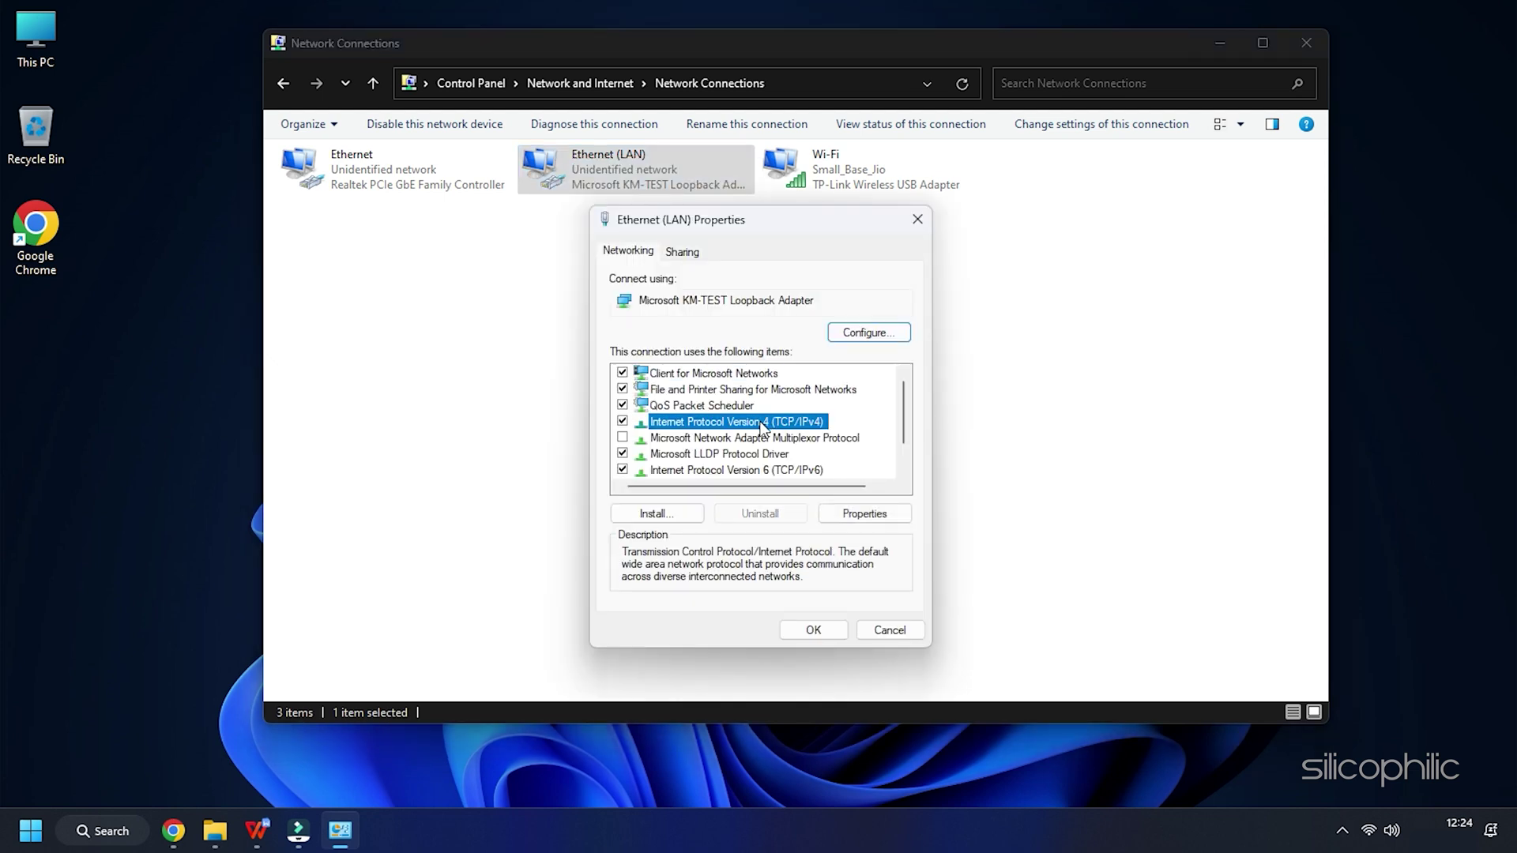
click(859, 513)
click(613, 481)
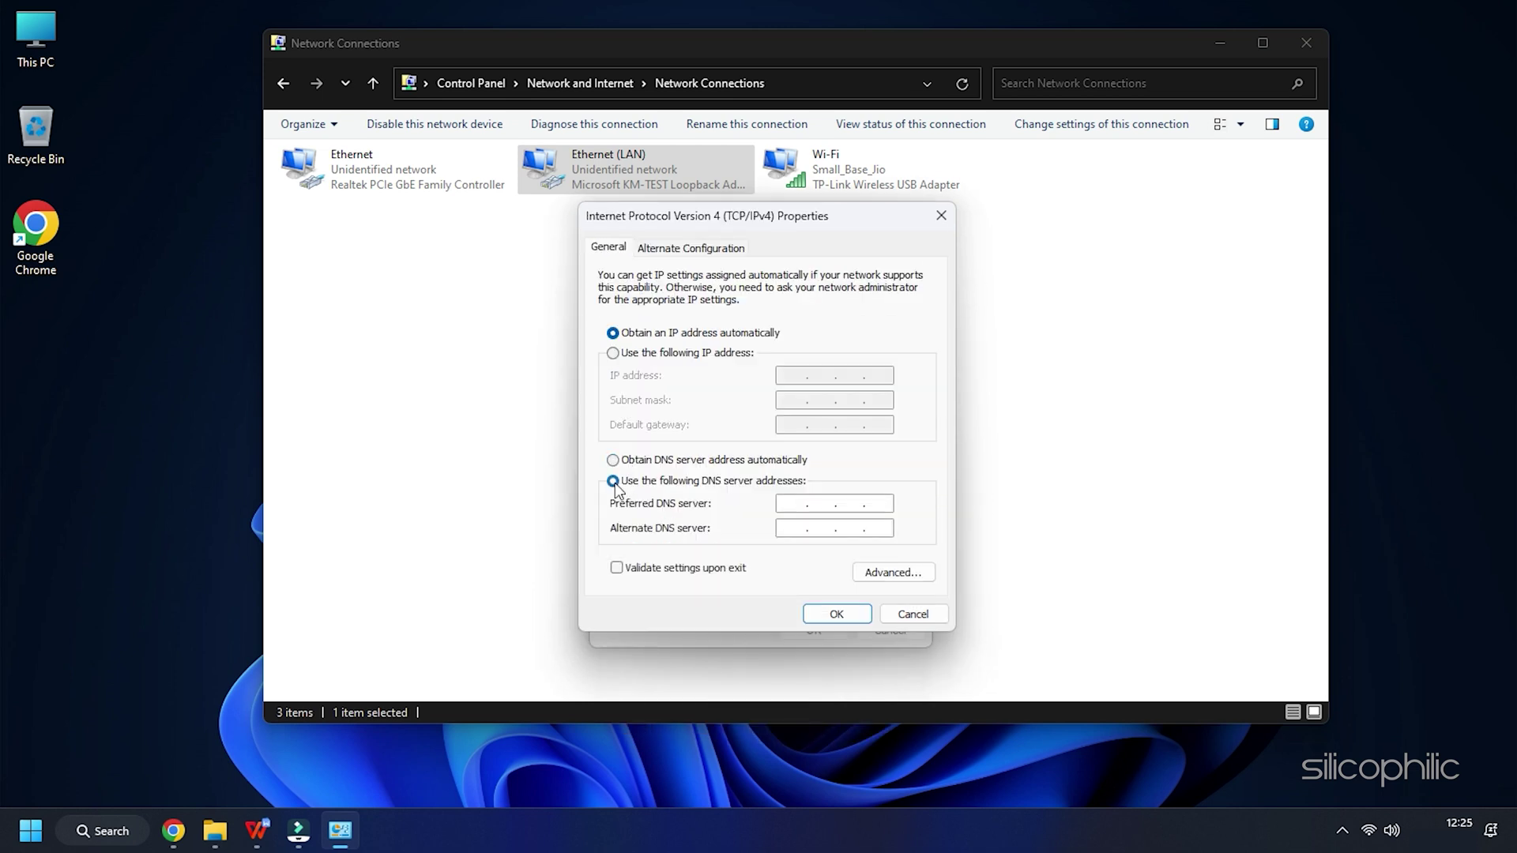
text(8)
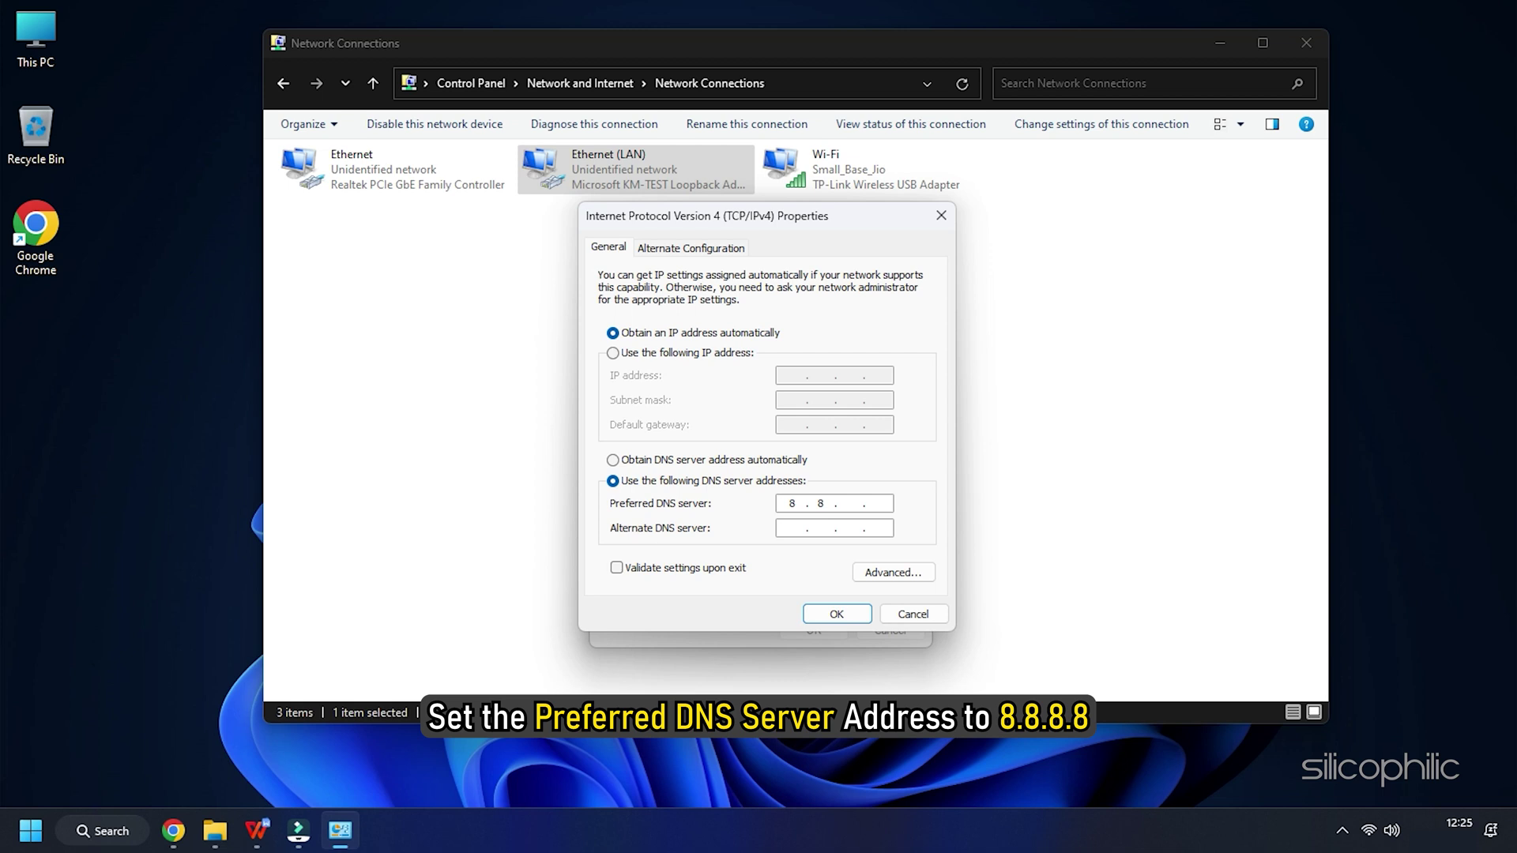
text(.8.8.8)
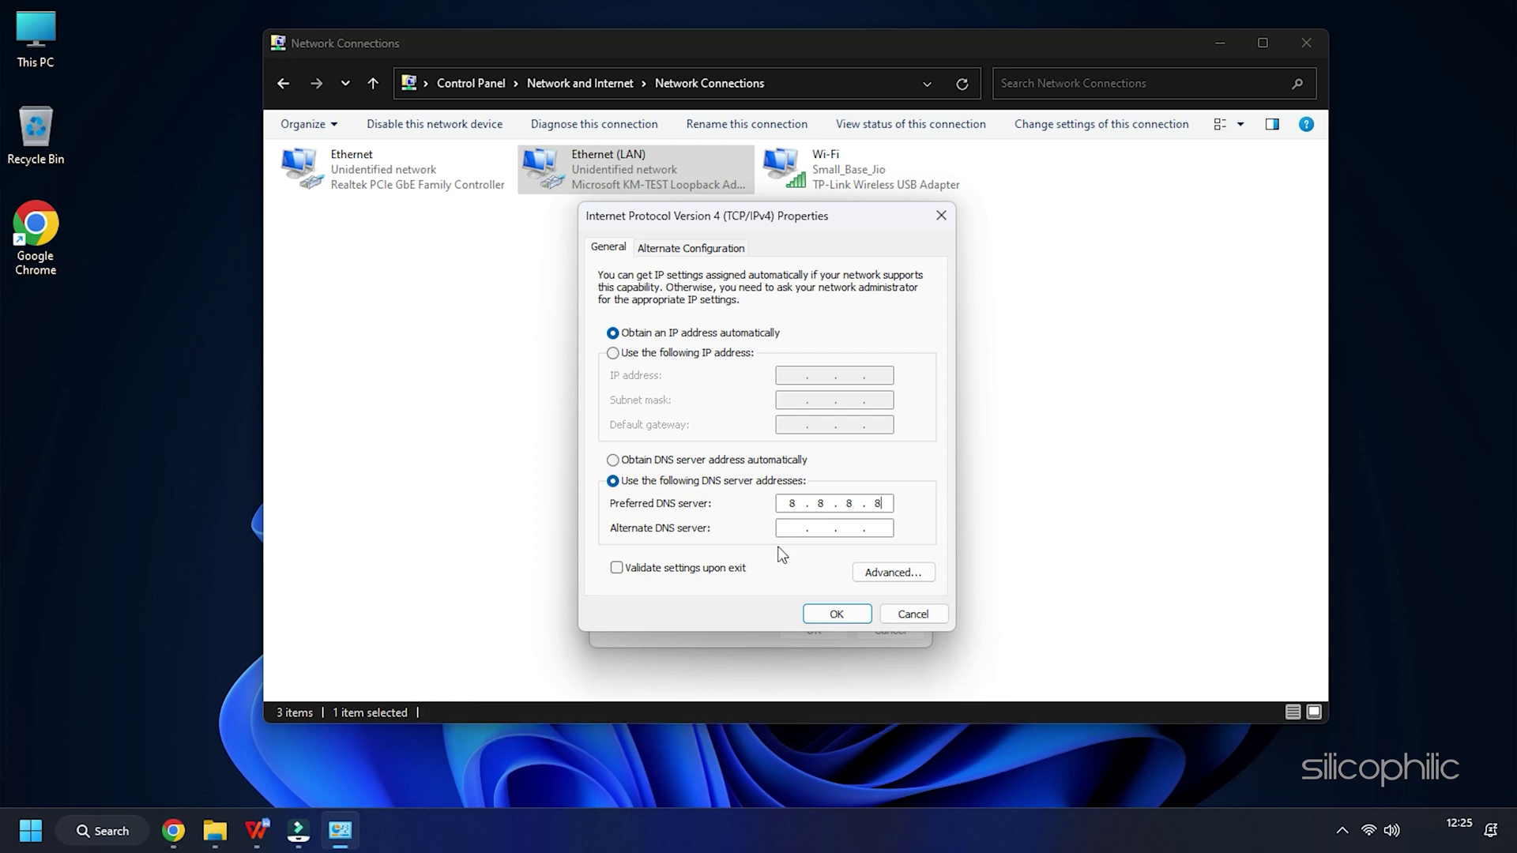
text(8.8.4.4)
click(823, 614)
click(814, 629)
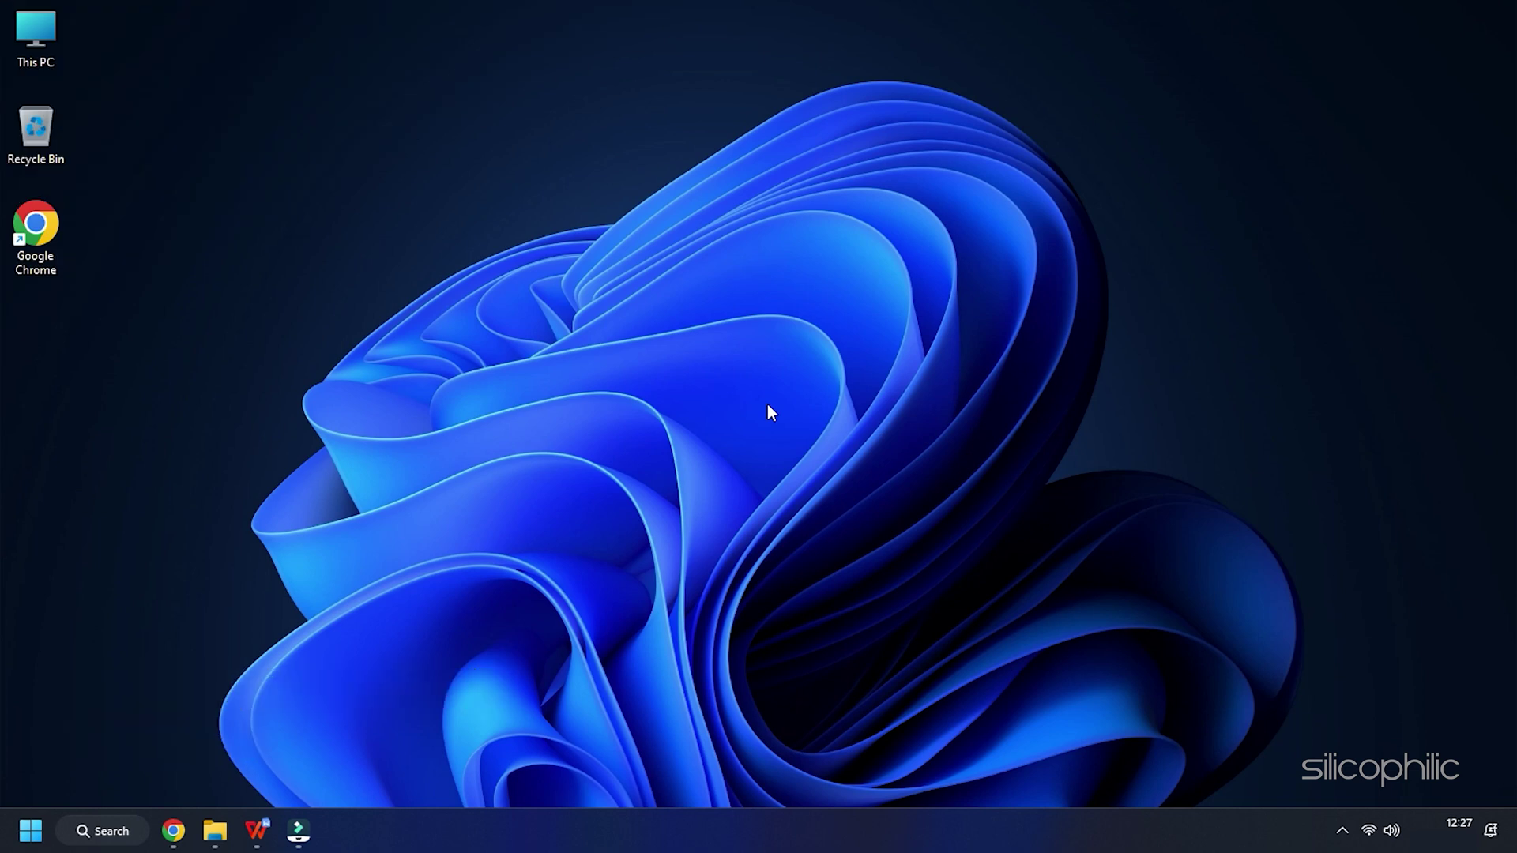
Run Network reset from Settings' advanced network settings and confirm the restart
key(super+i)
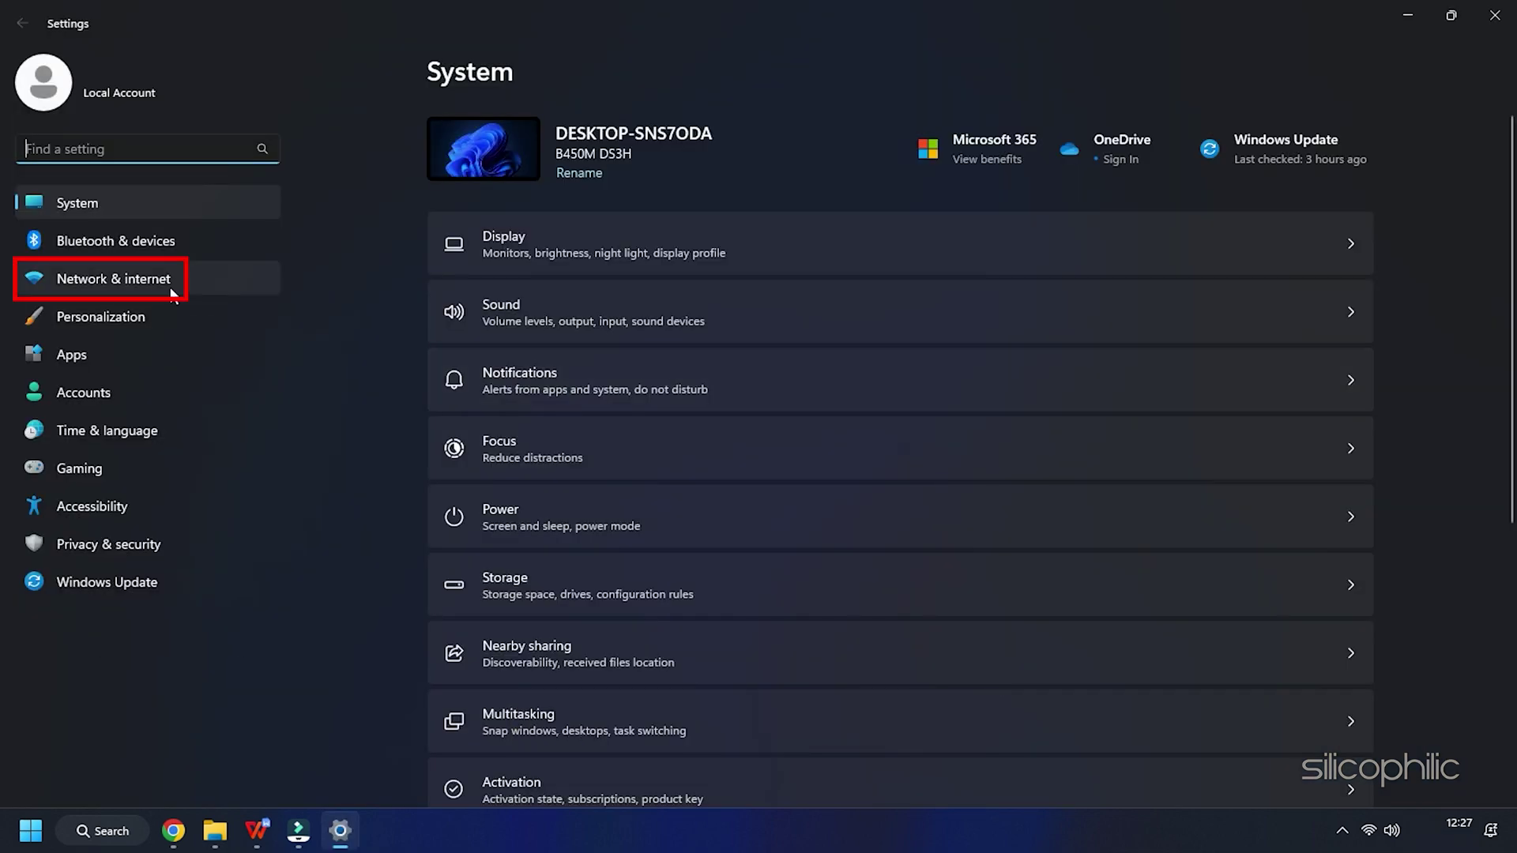
click(114, 281)
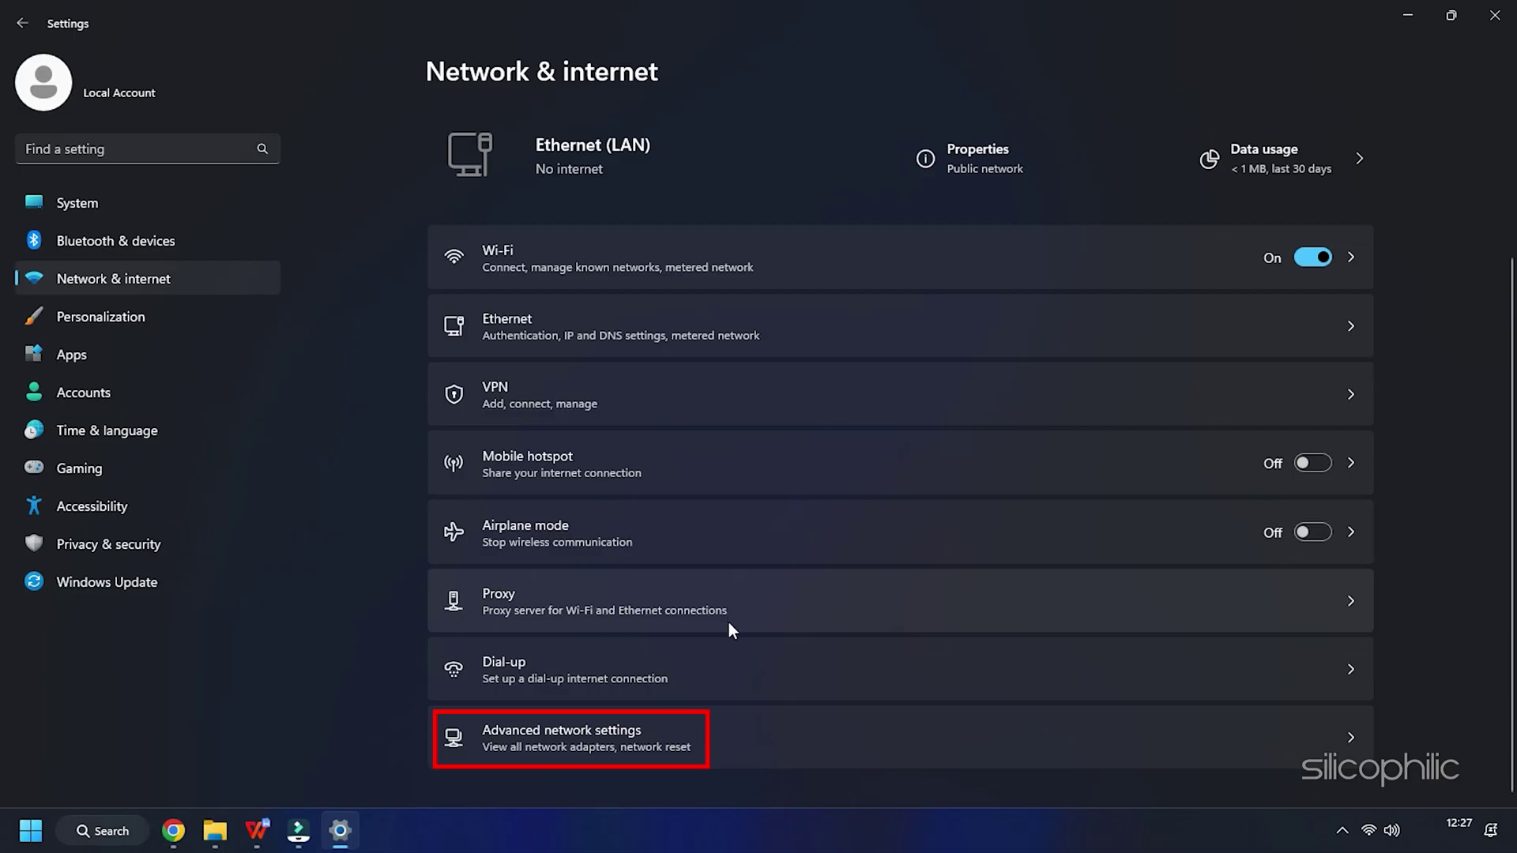
click(582, 734)
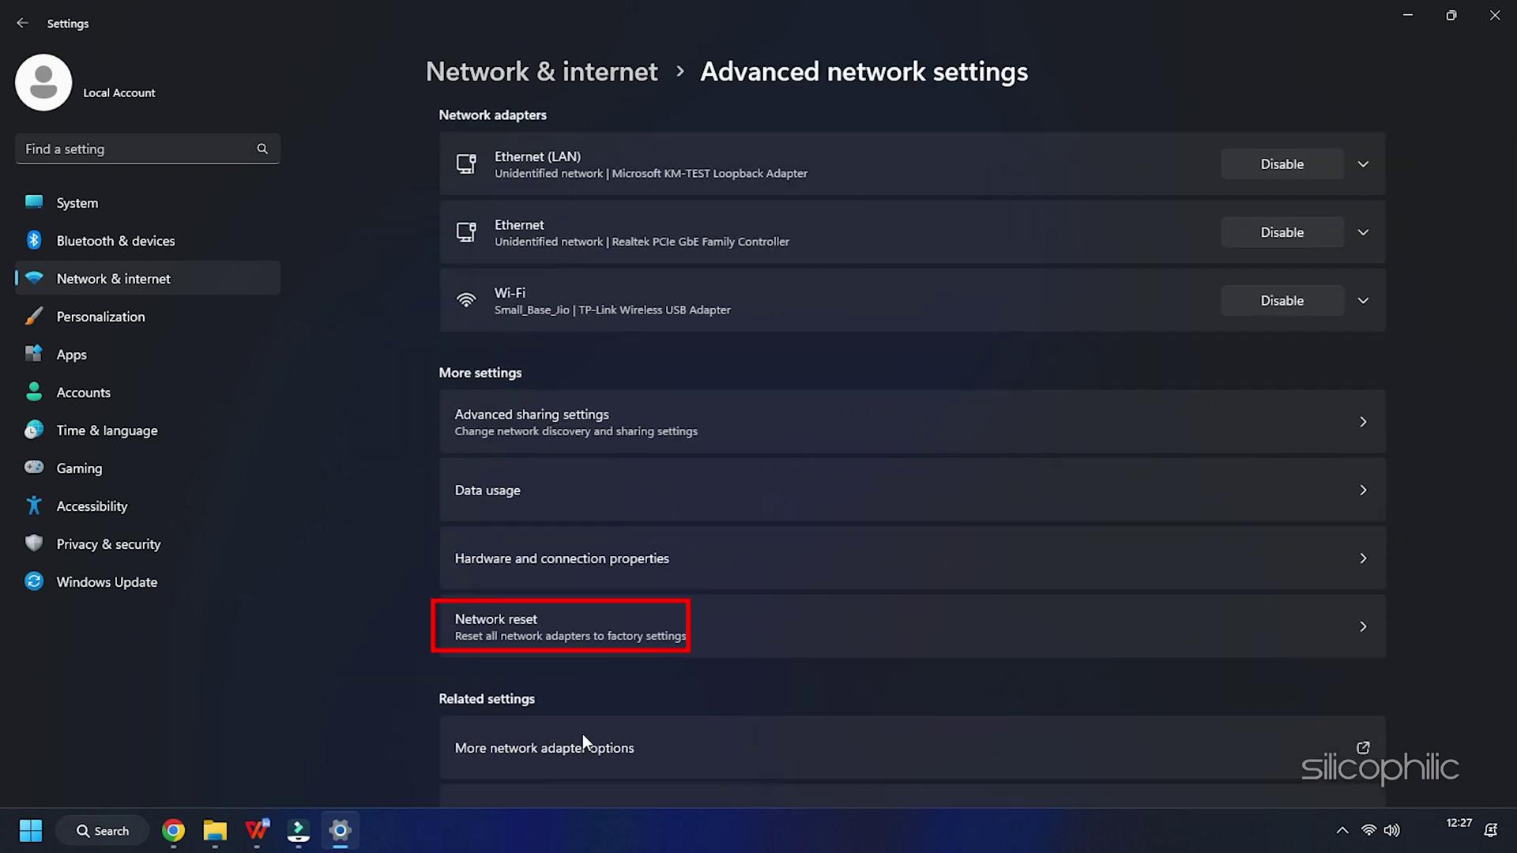
click(510, 619)
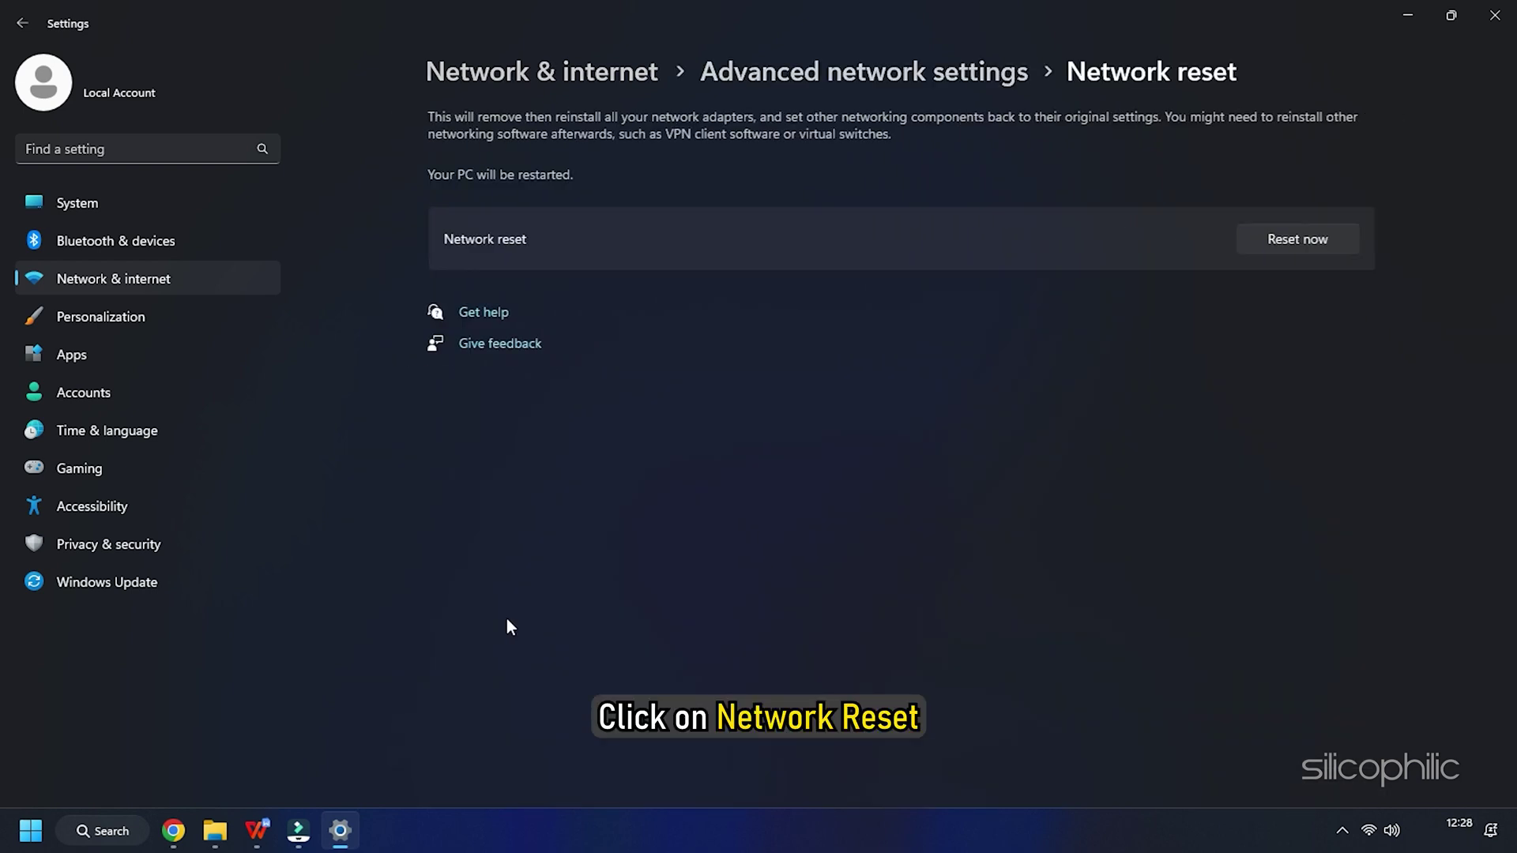
click(1288, 238)
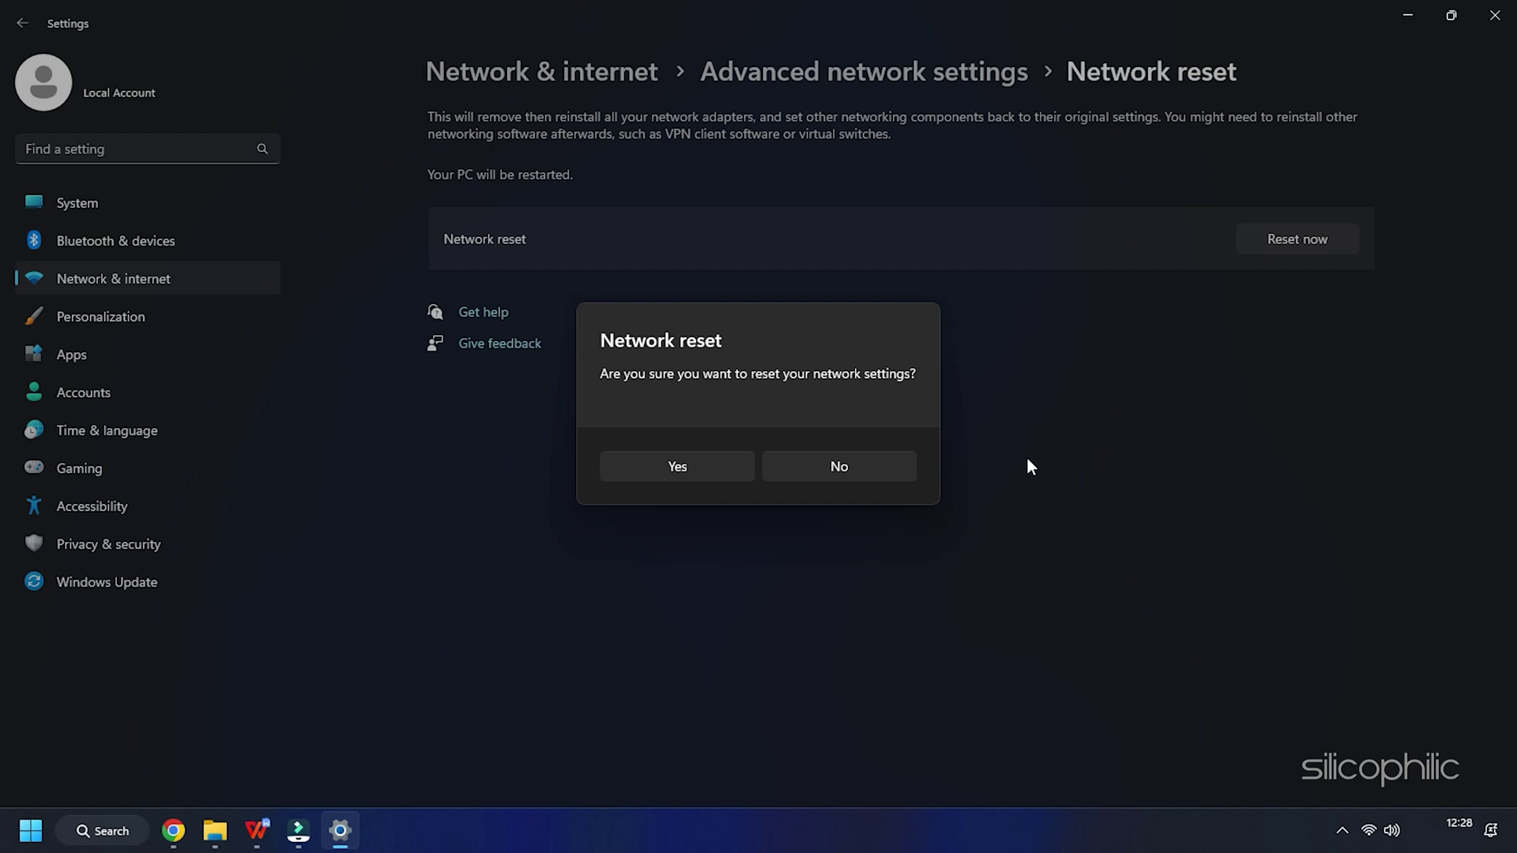
click(677, 466)
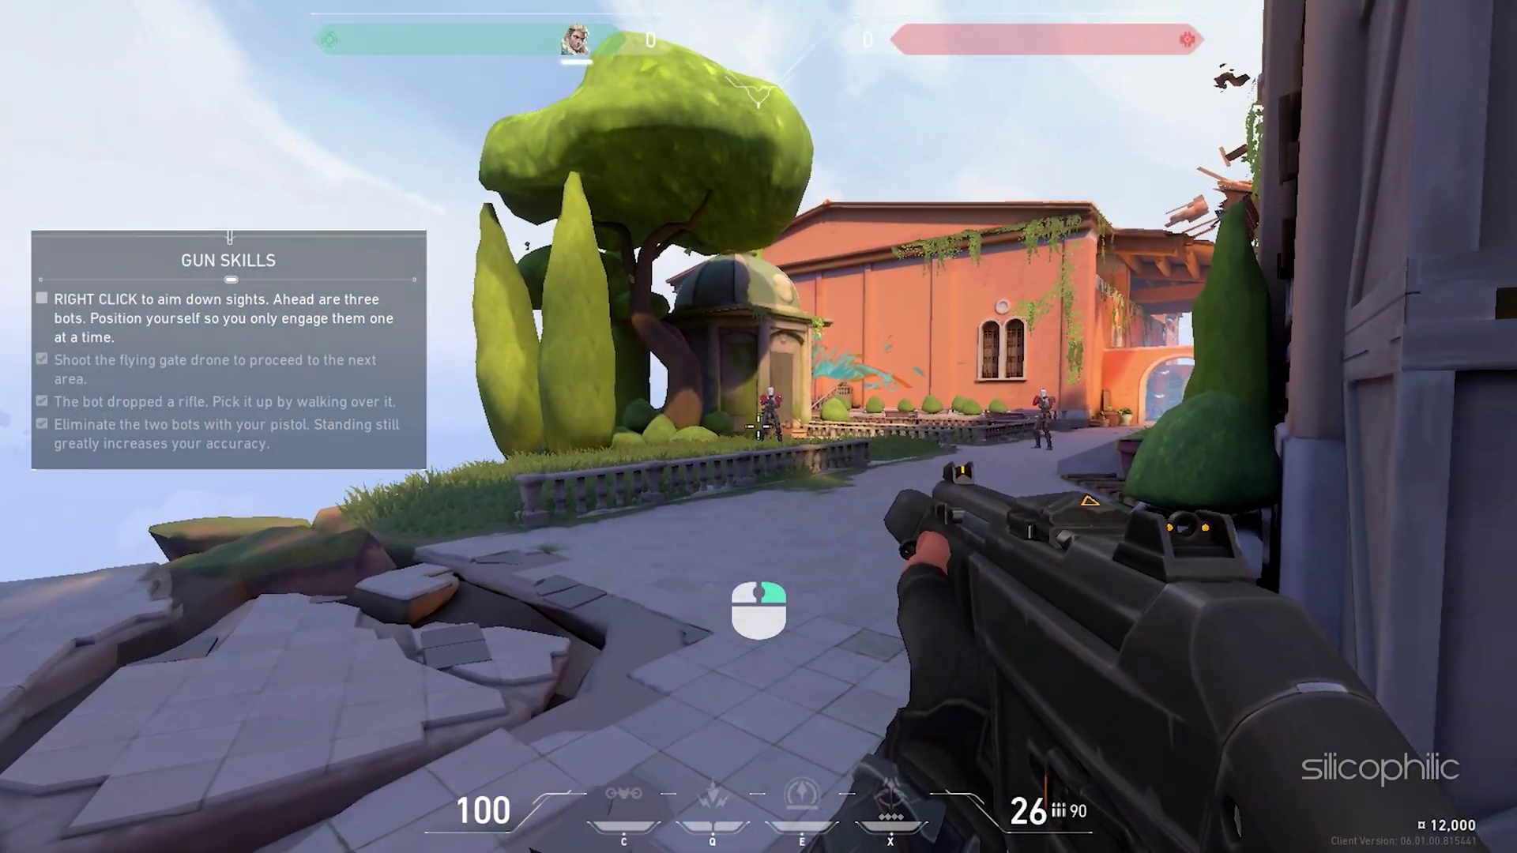
Shoot all the Gun Skills training bots, then walk forward into the courtyard
click(759, 427)
click(759, 427)
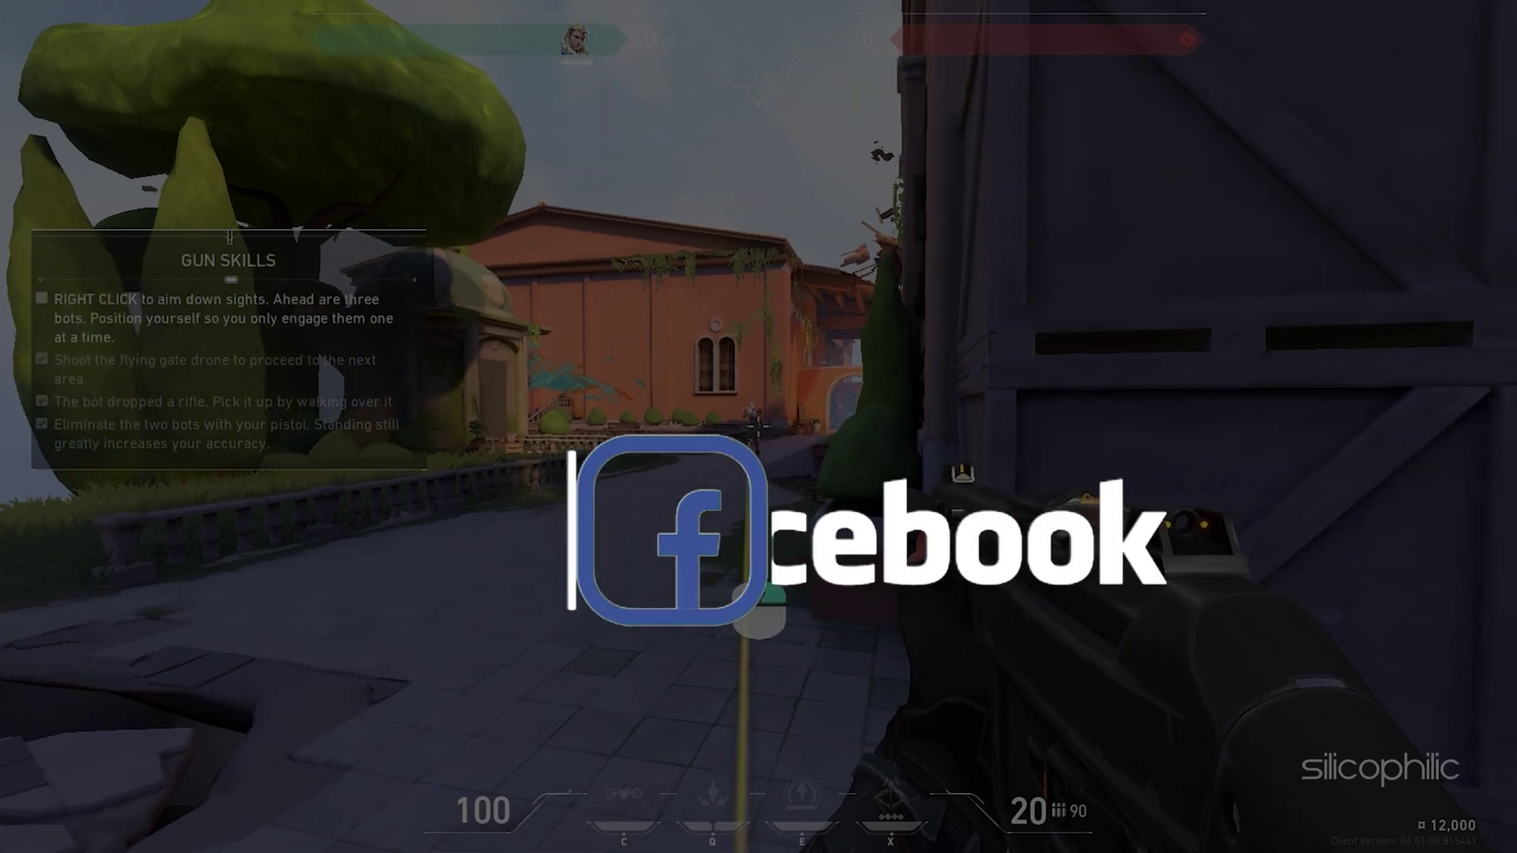
click(758, 426)
click(758, 427)
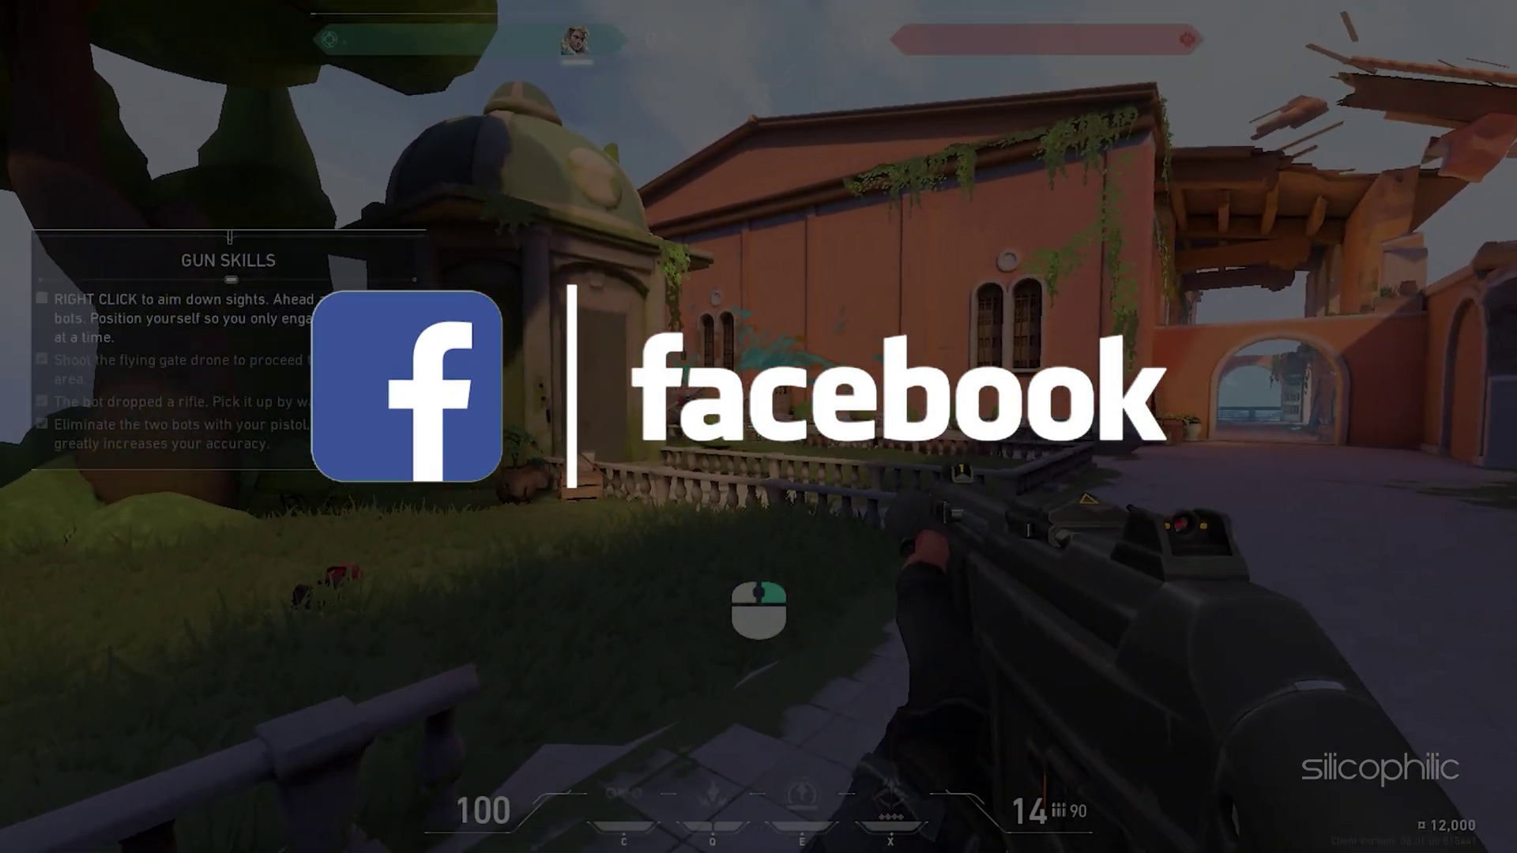
click(759, 426)
click(758, 427)
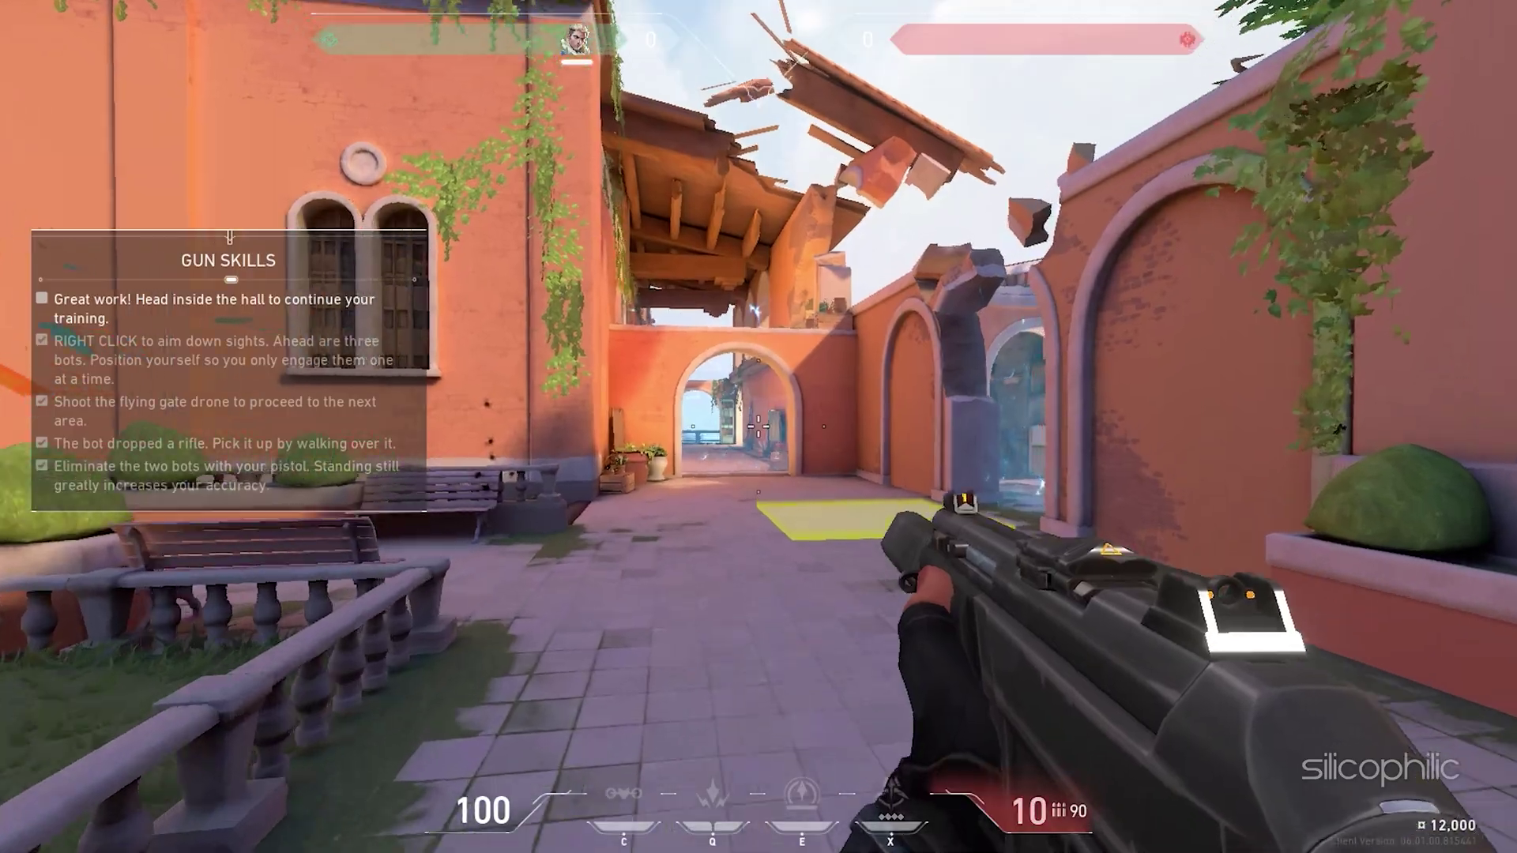
key(w)
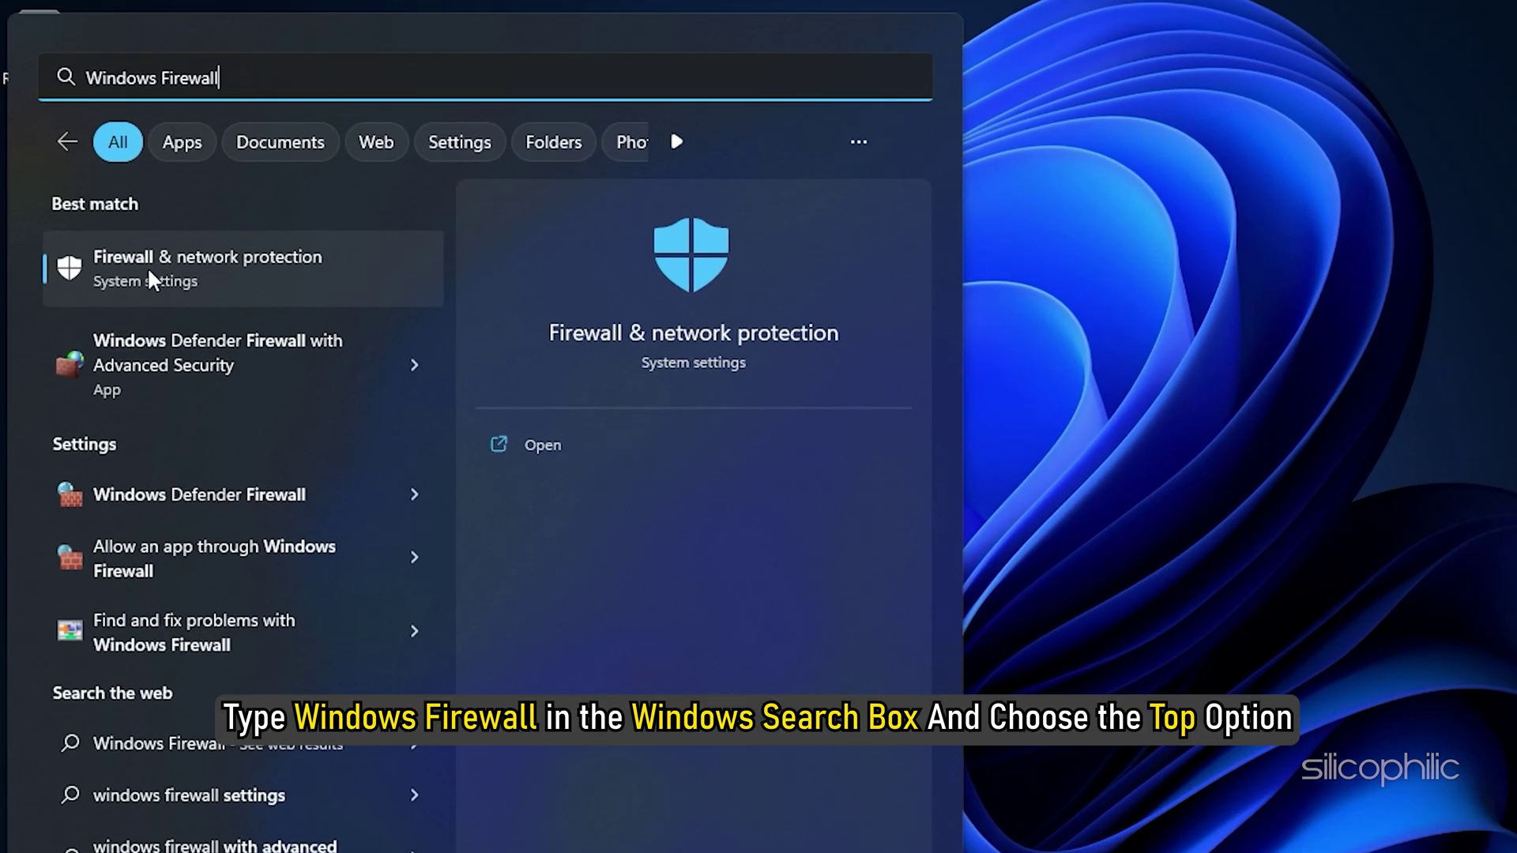
Open Windows Defender Firewall's advanced settings and show the Inbound Rules list
click(149, 276)
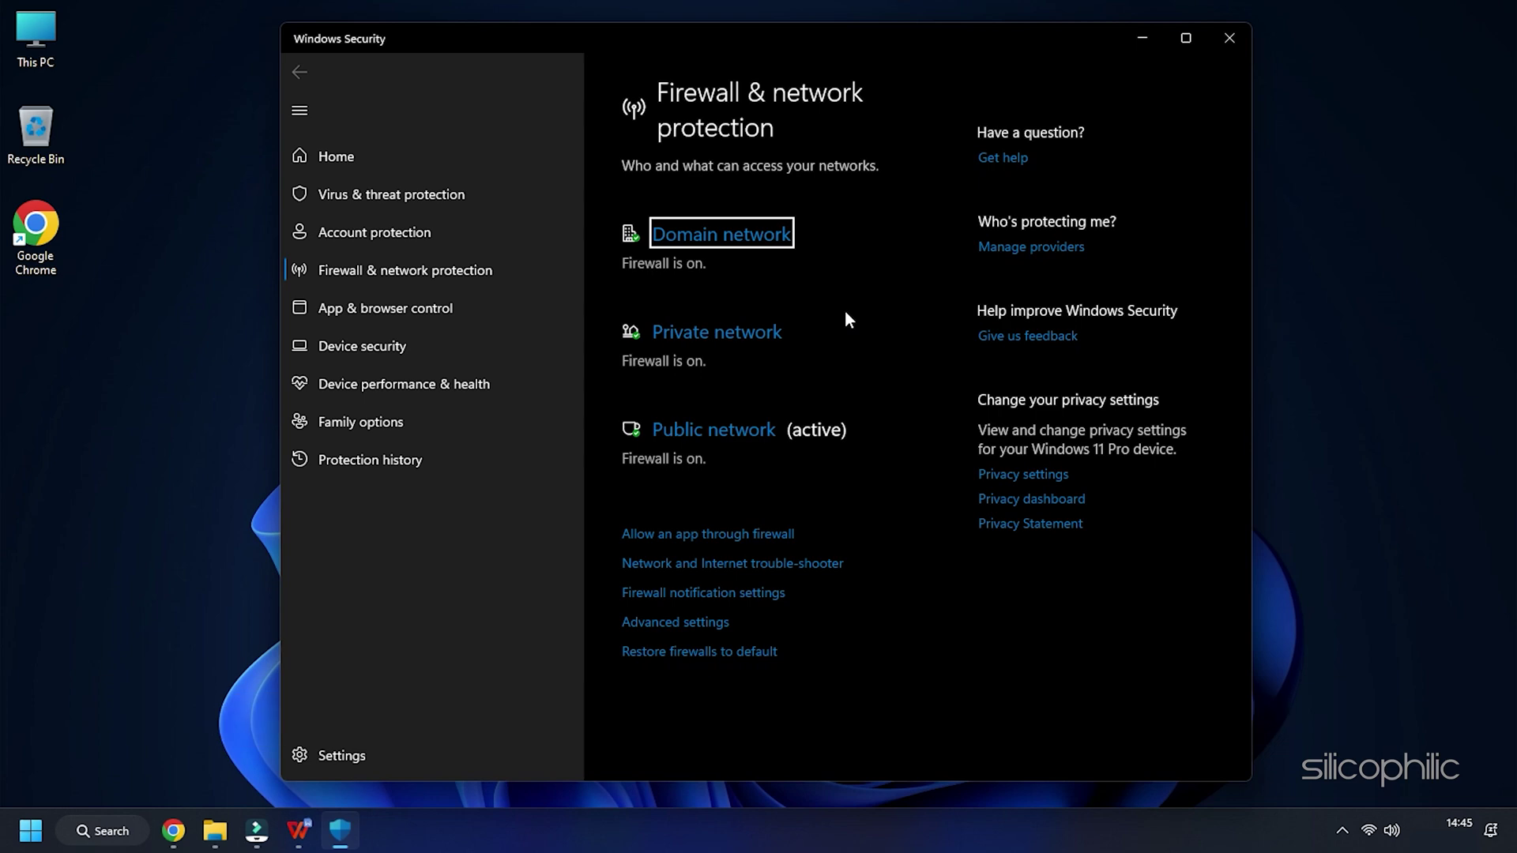
click(636, 622)
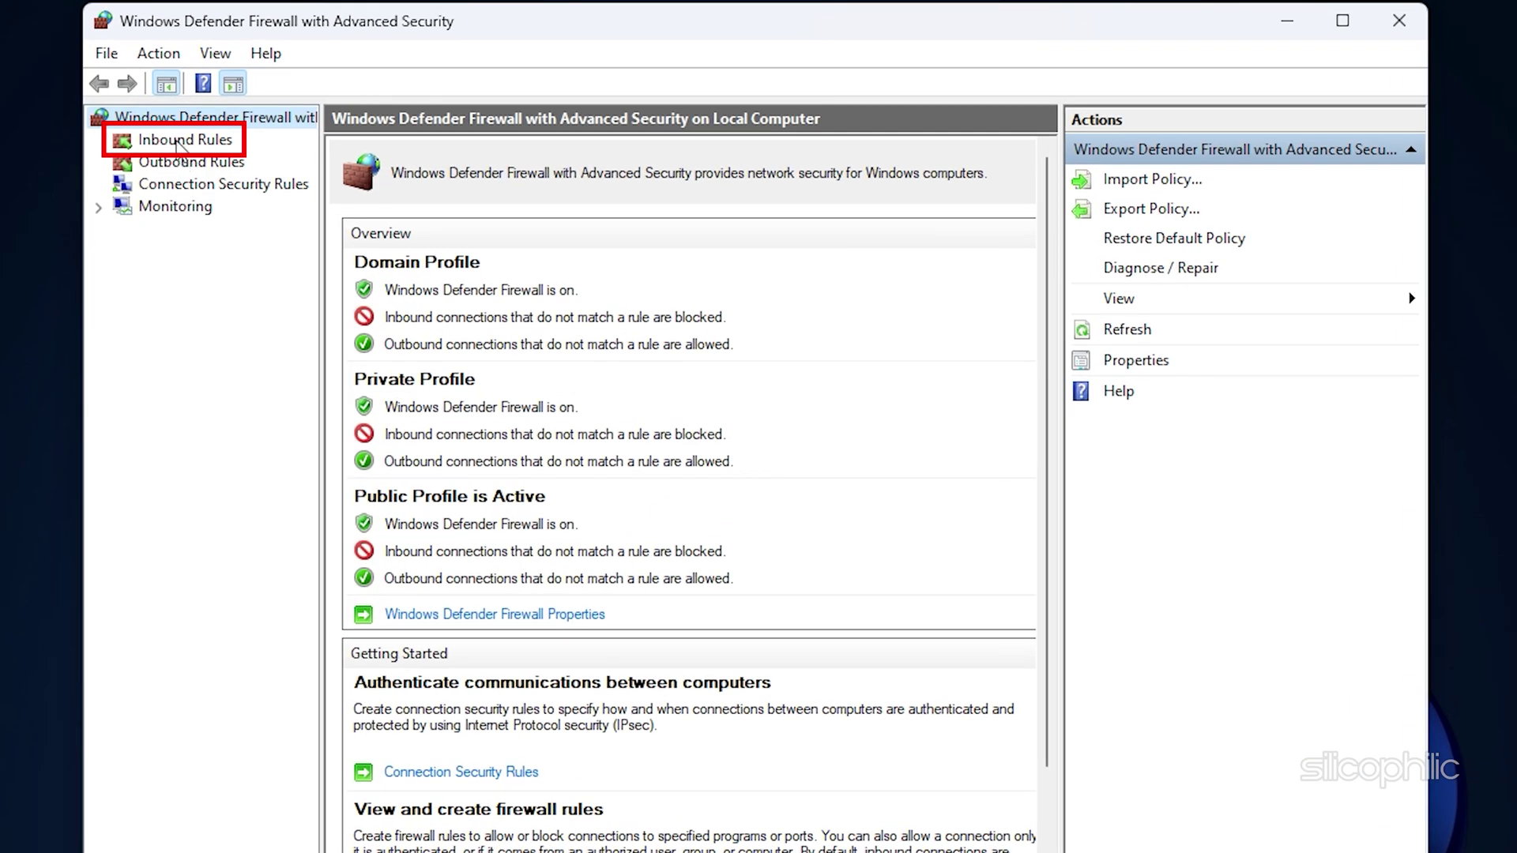
click(177, 143)
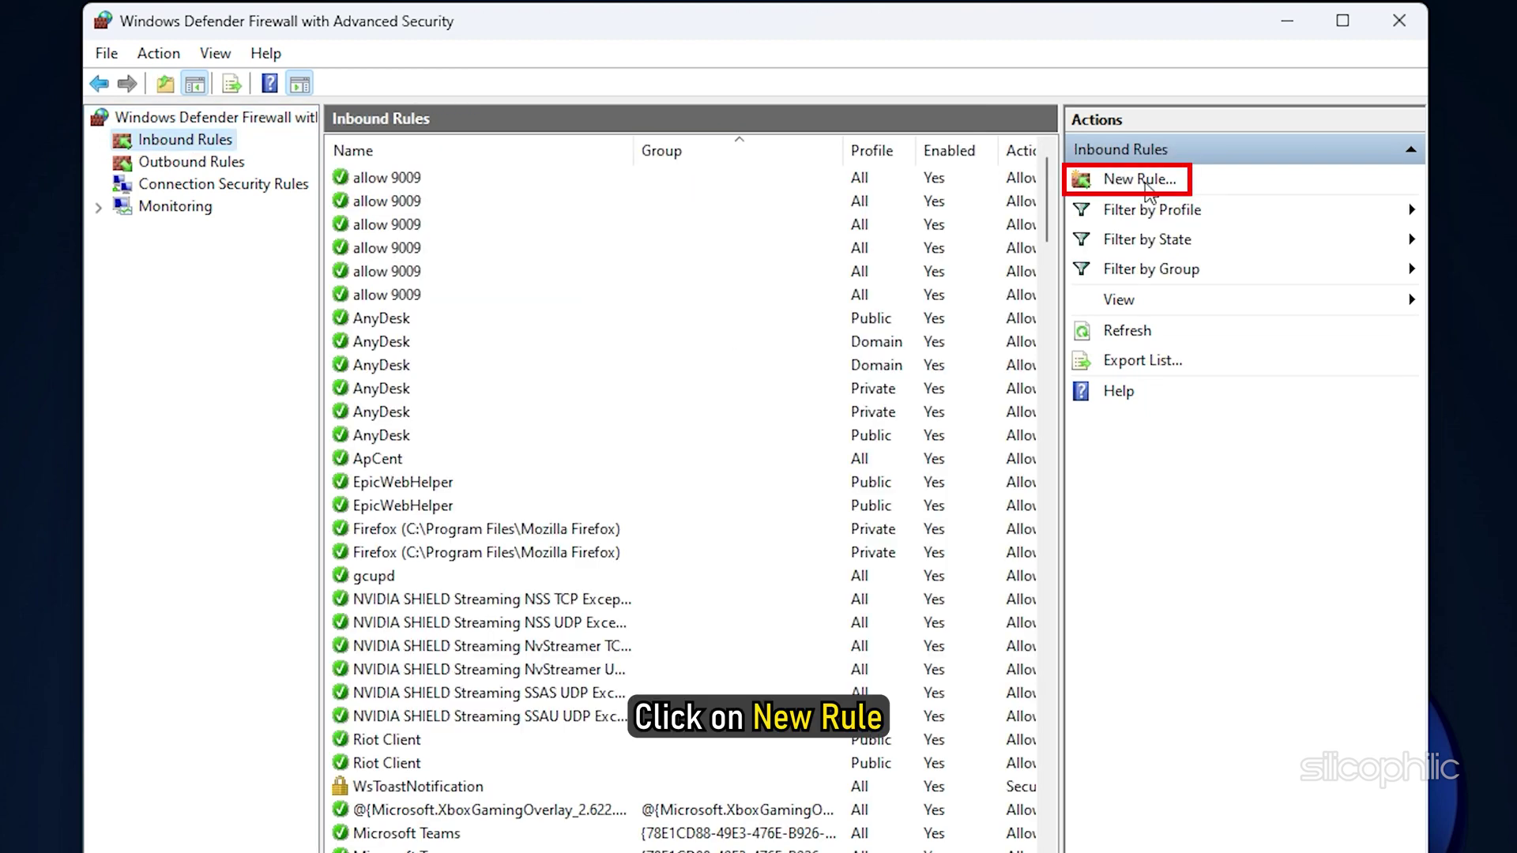
Create an inbound TCP port rule named Valorant allowing connections on all profiles
click(1146, 183)
click(594, 378)
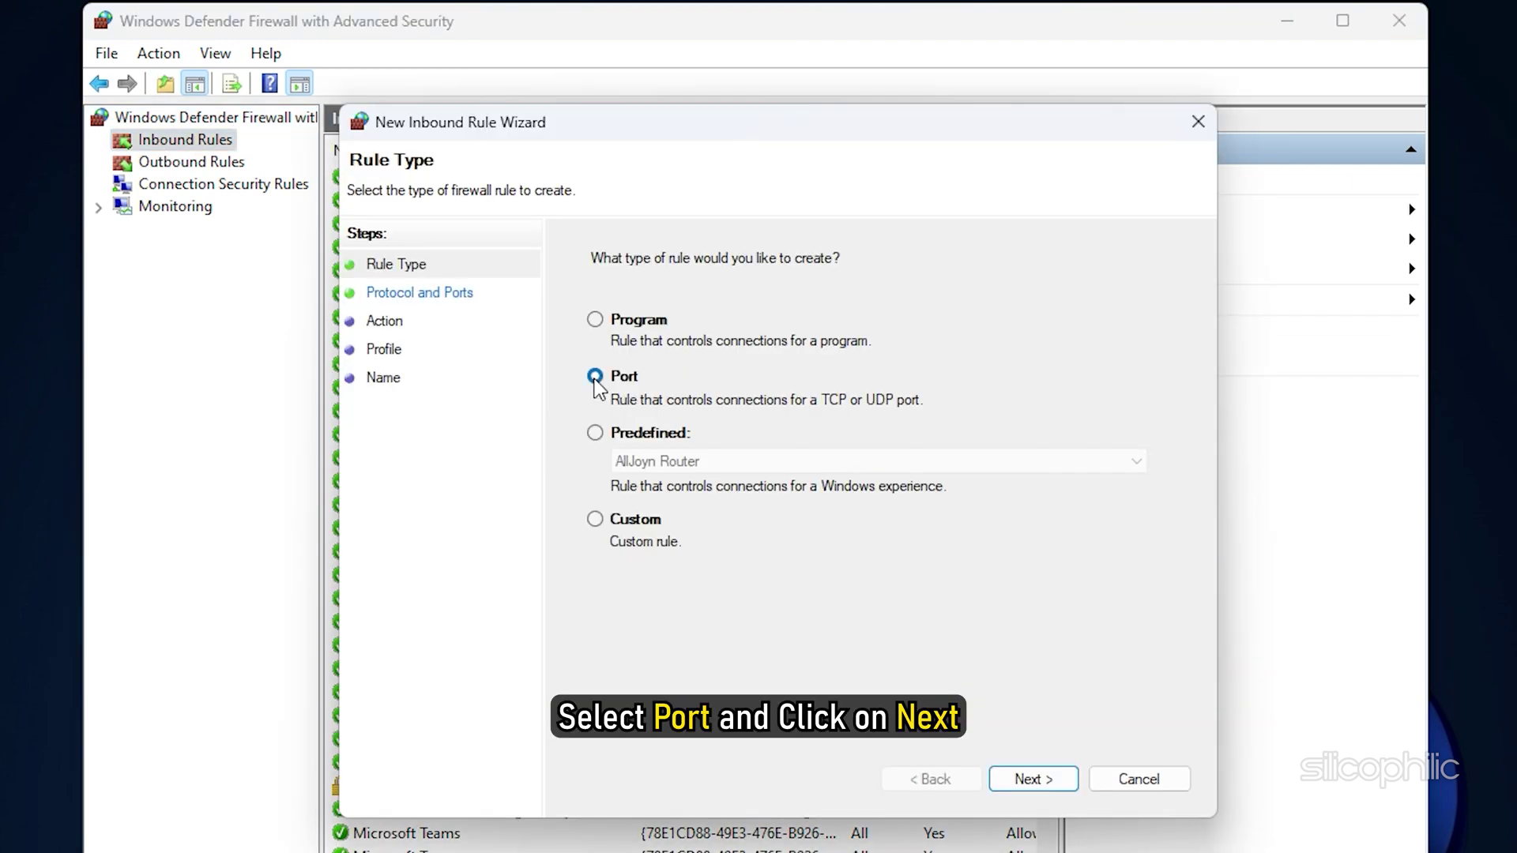
click(1044, 779)
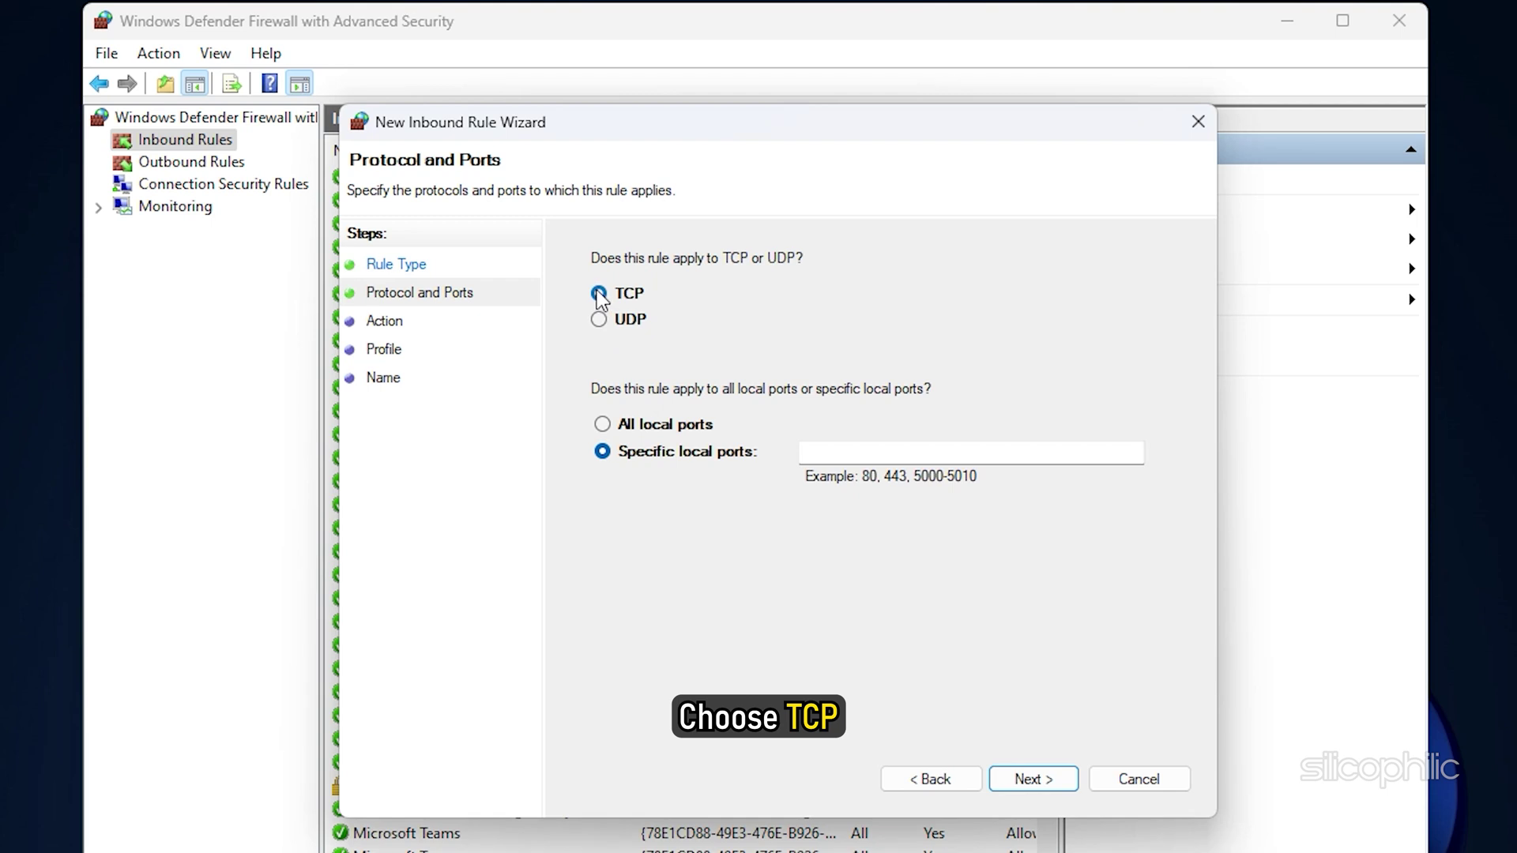
click(834, 450)
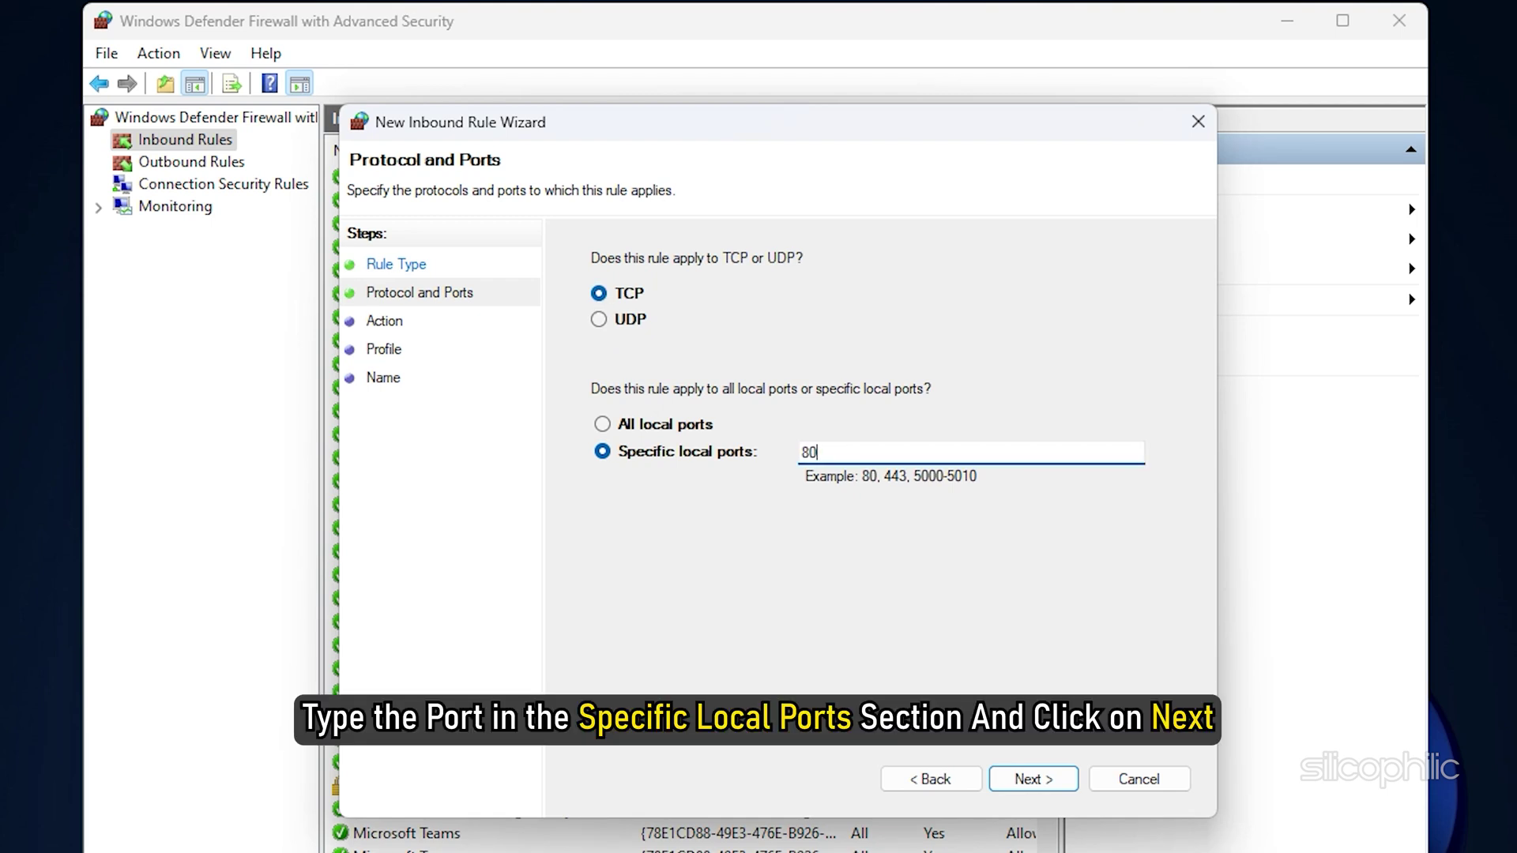
click(1039, 778)
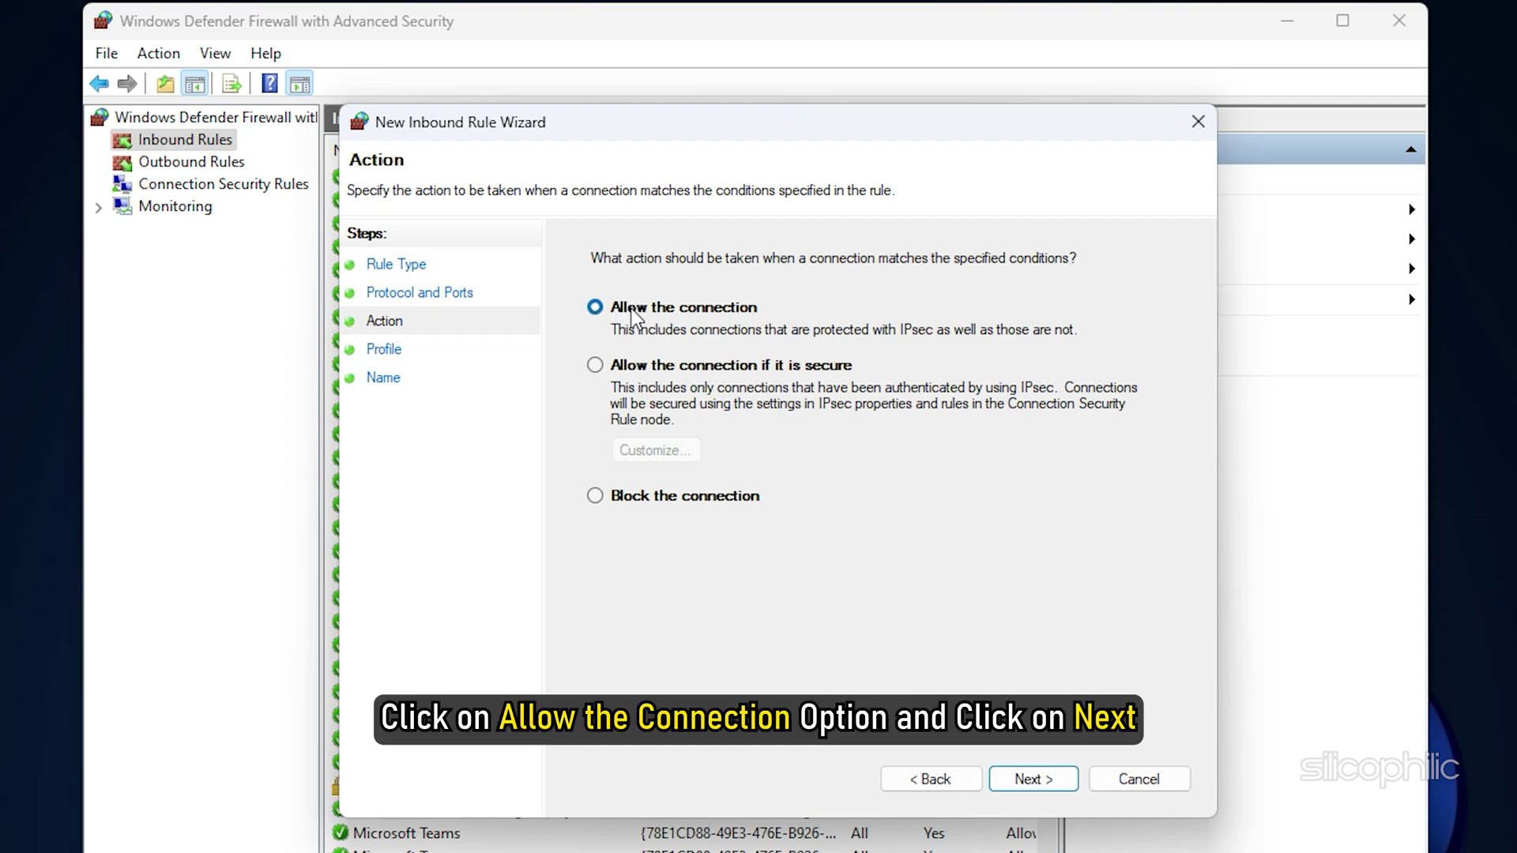
click(1042, 783)
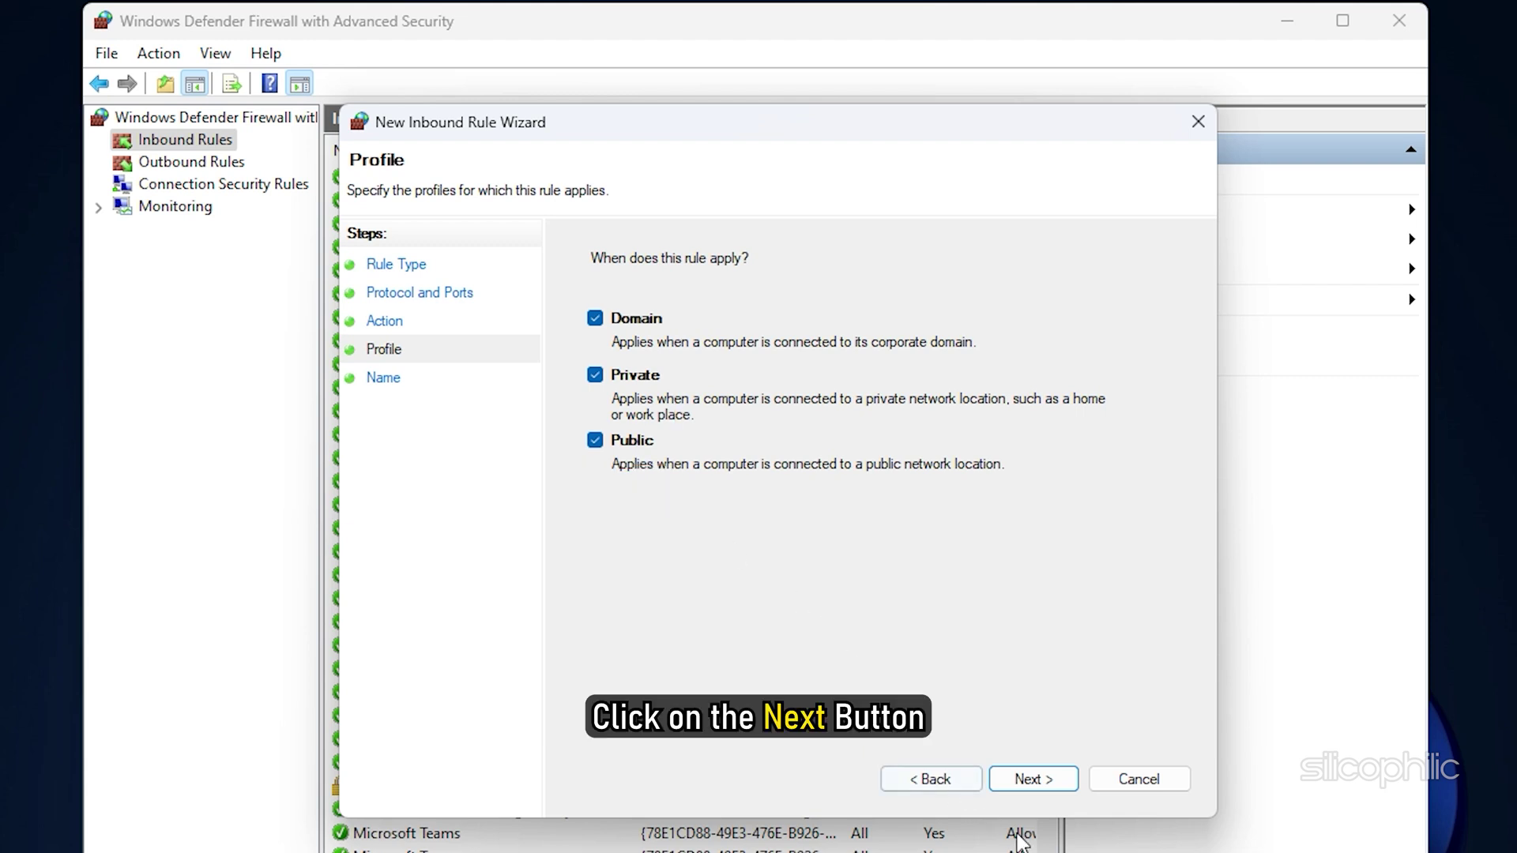
click(1035, 780)
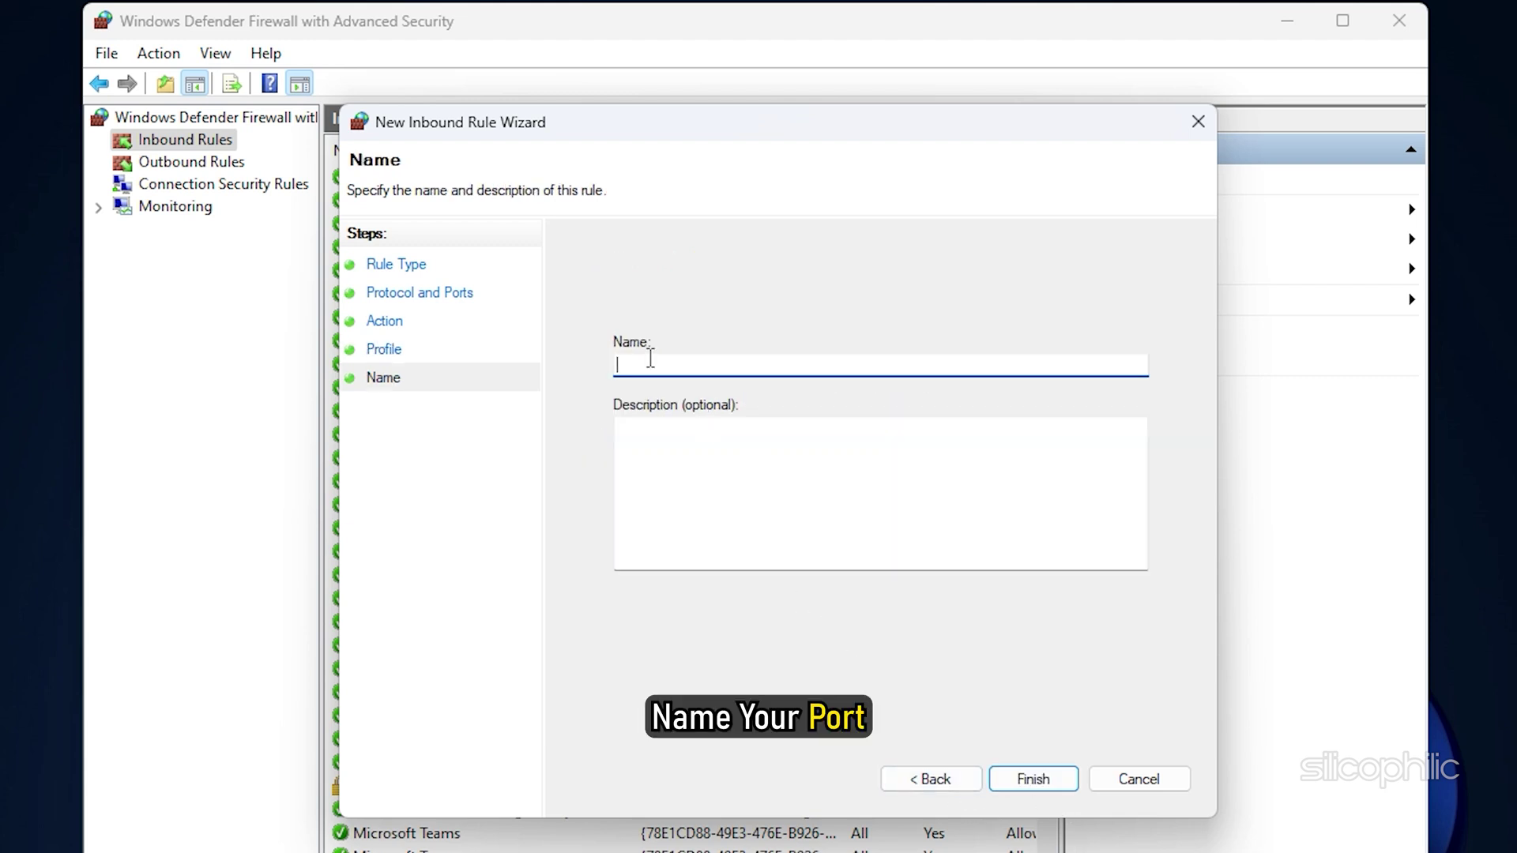
text(Valorant)
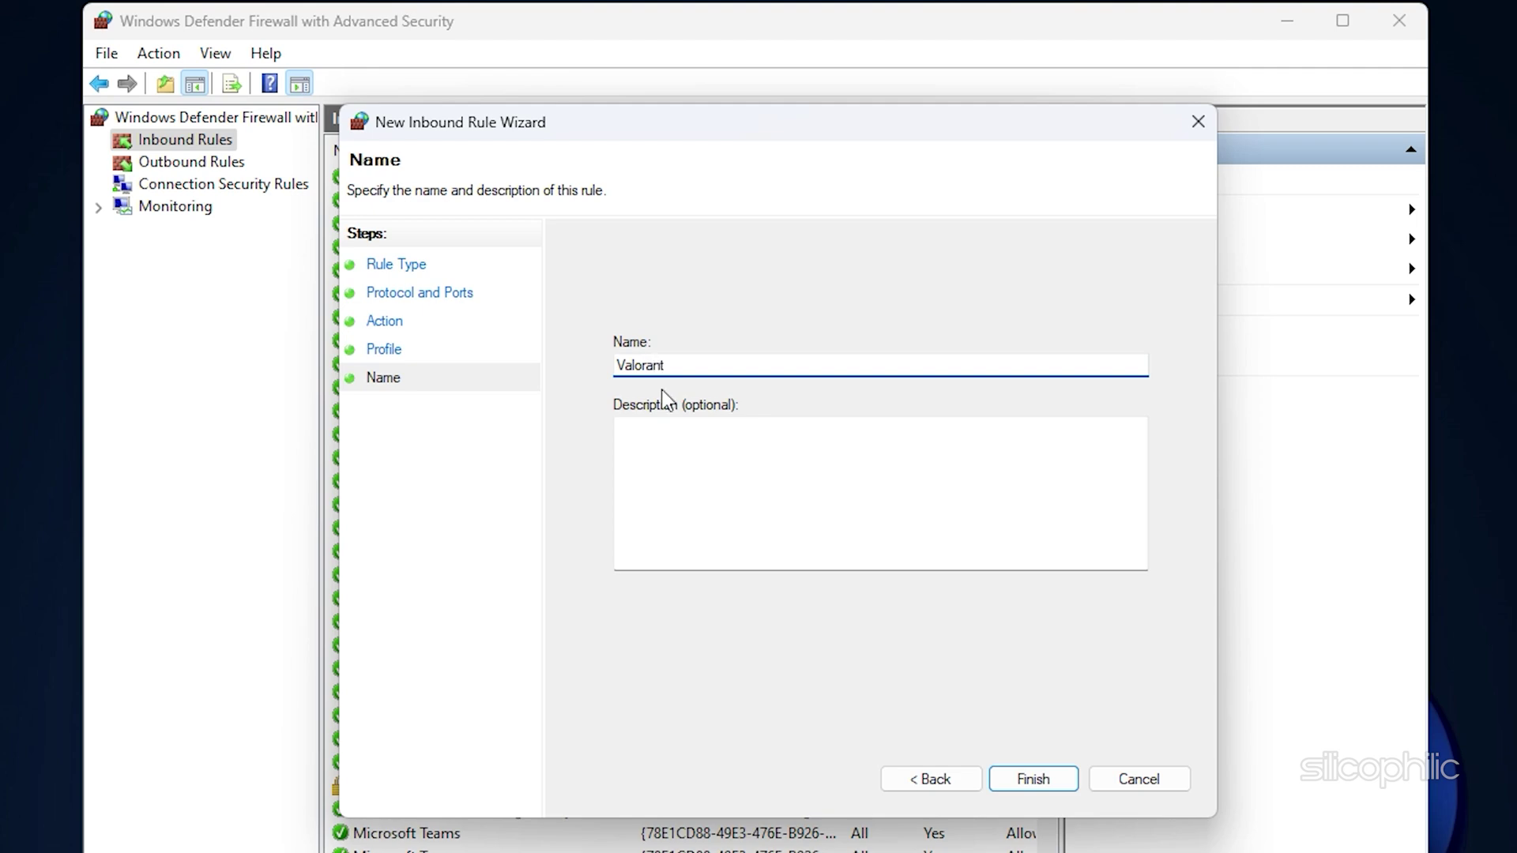
click(1042, 779)
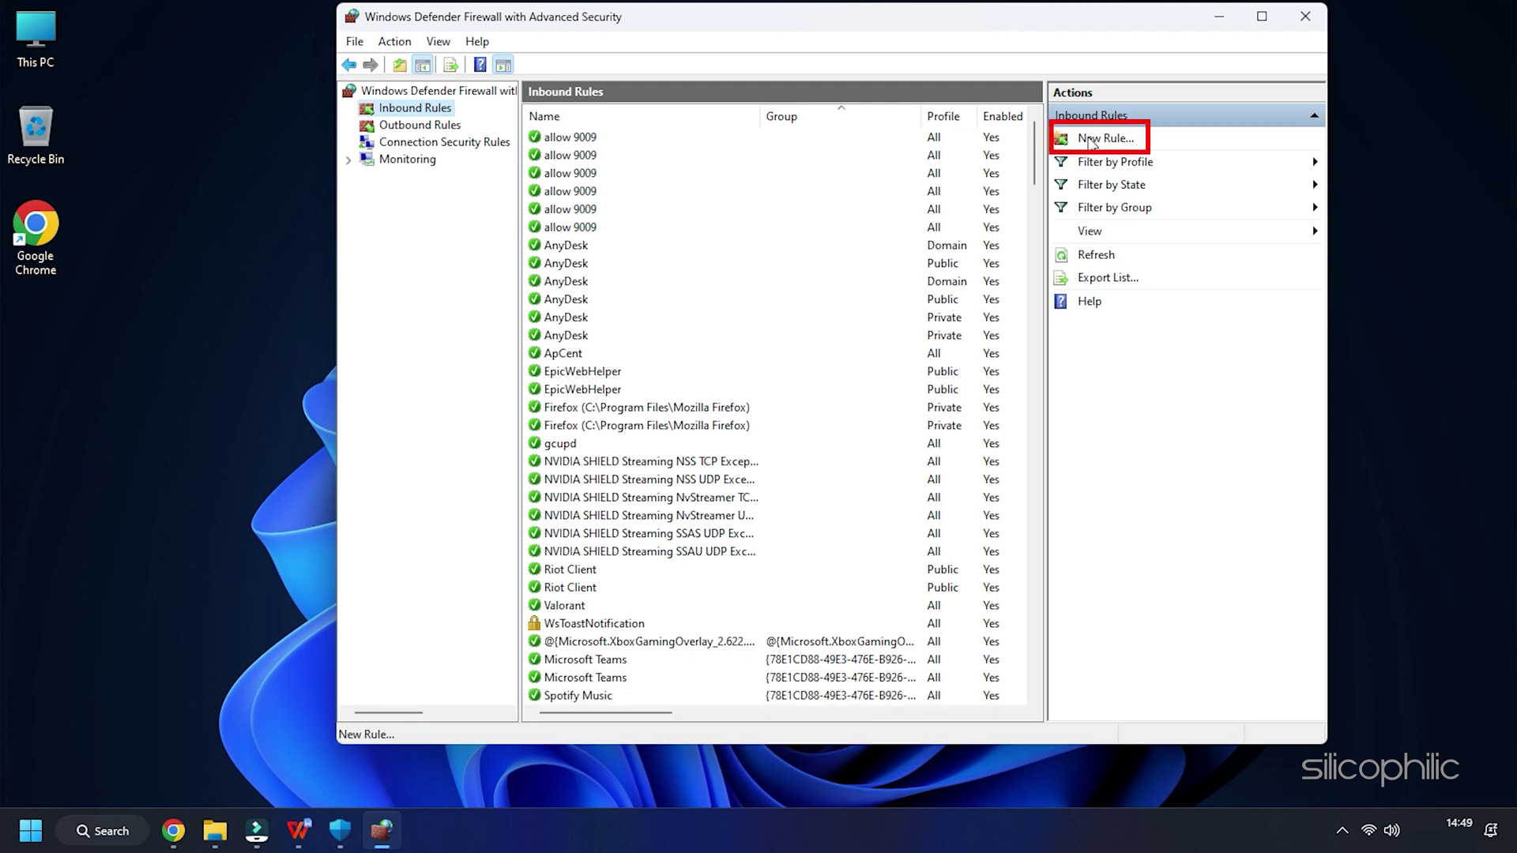
Set up a new inbound rule for UDP port 4434, allowed on all profiles
click(1090, 140)
click(670, 294)
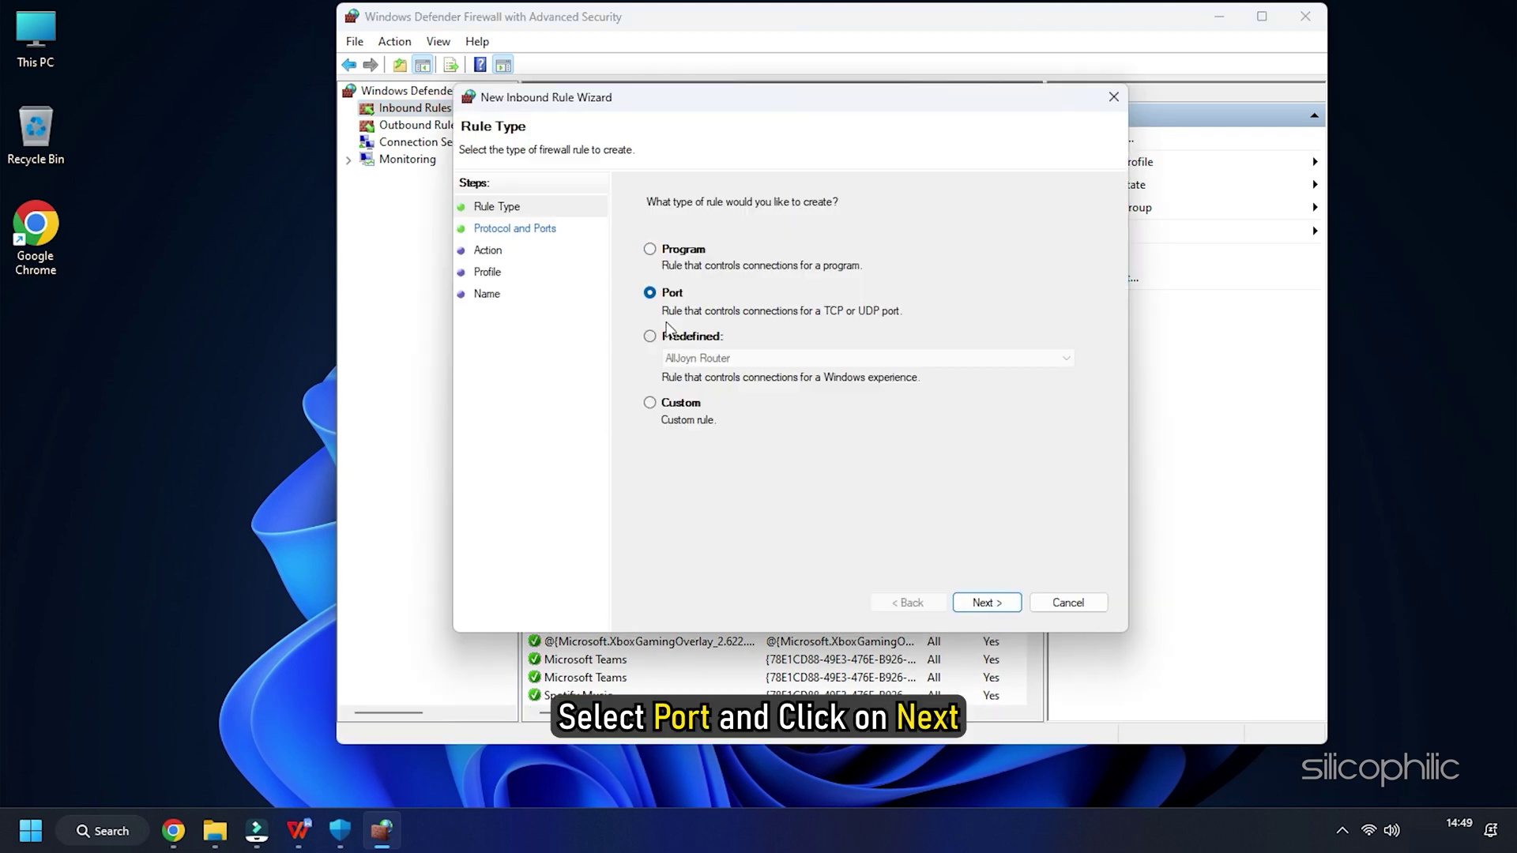
click(986, 602)
click(653, 249)
click(854, 353)
text(4434)
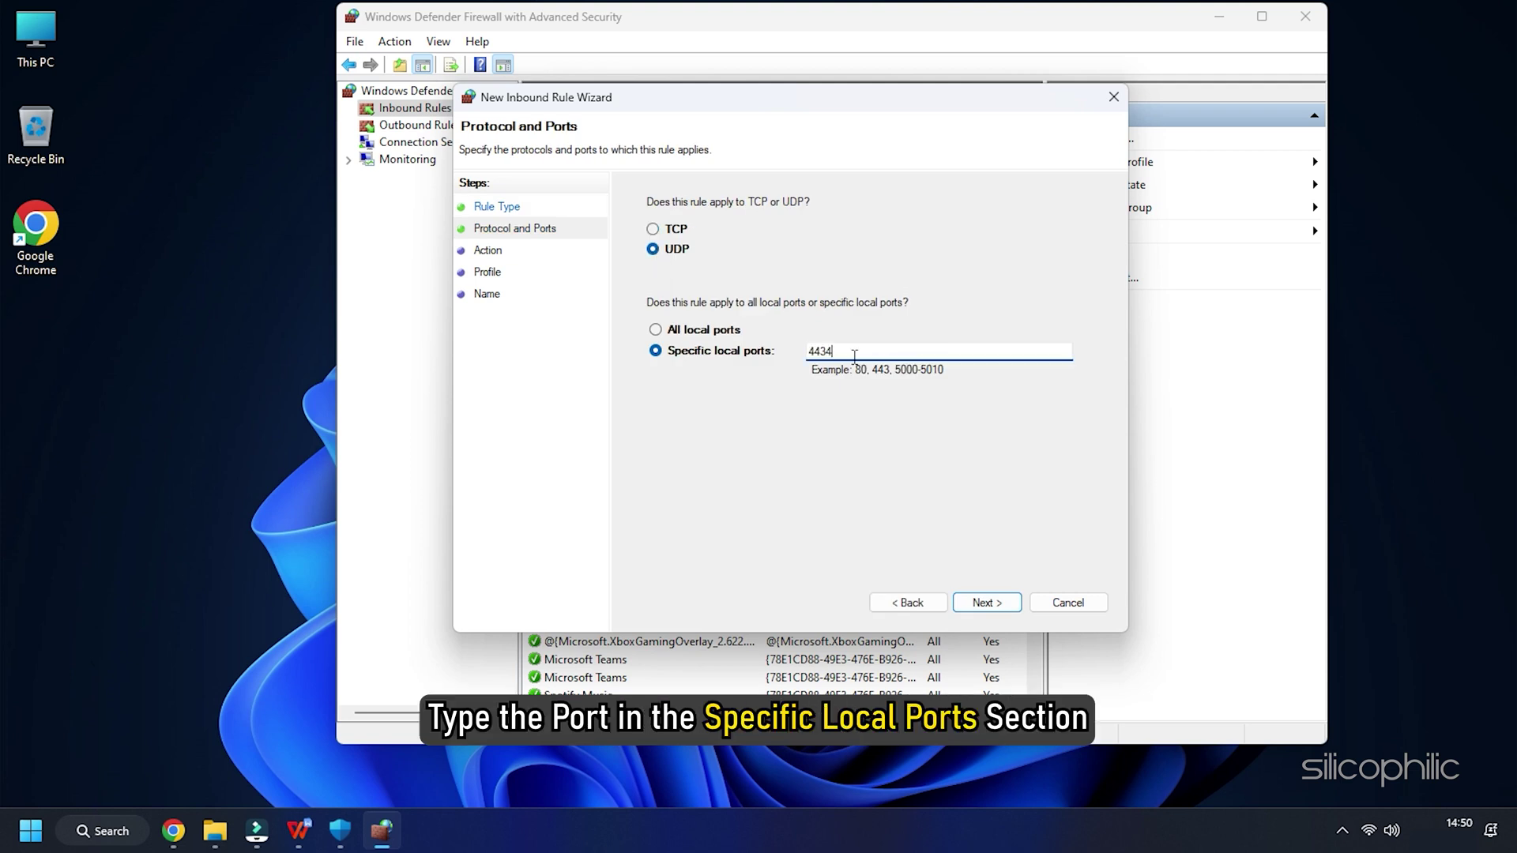
click(981, 603)
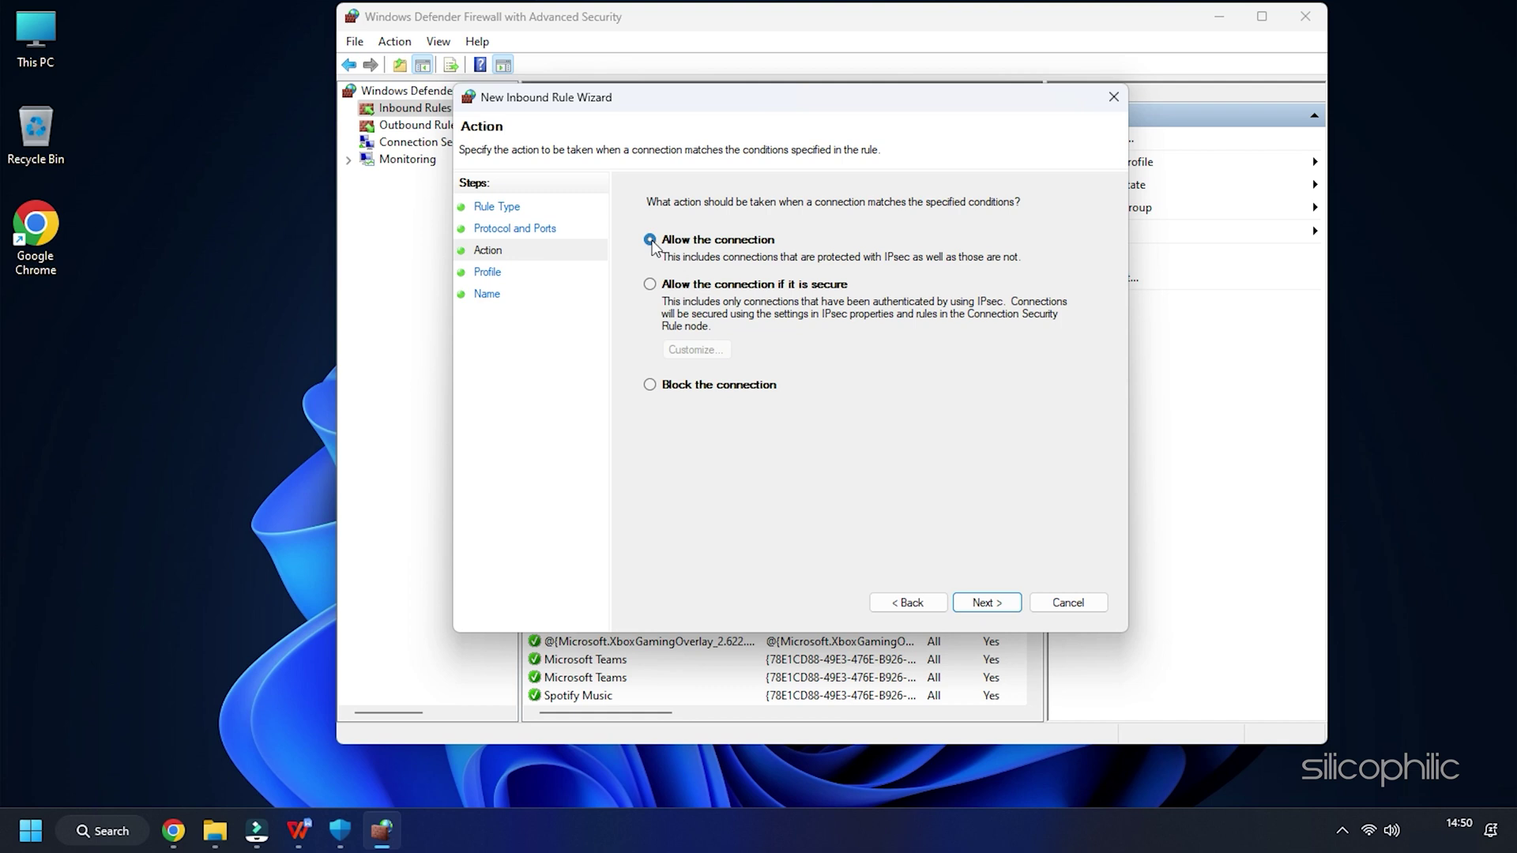
click(982, 602)
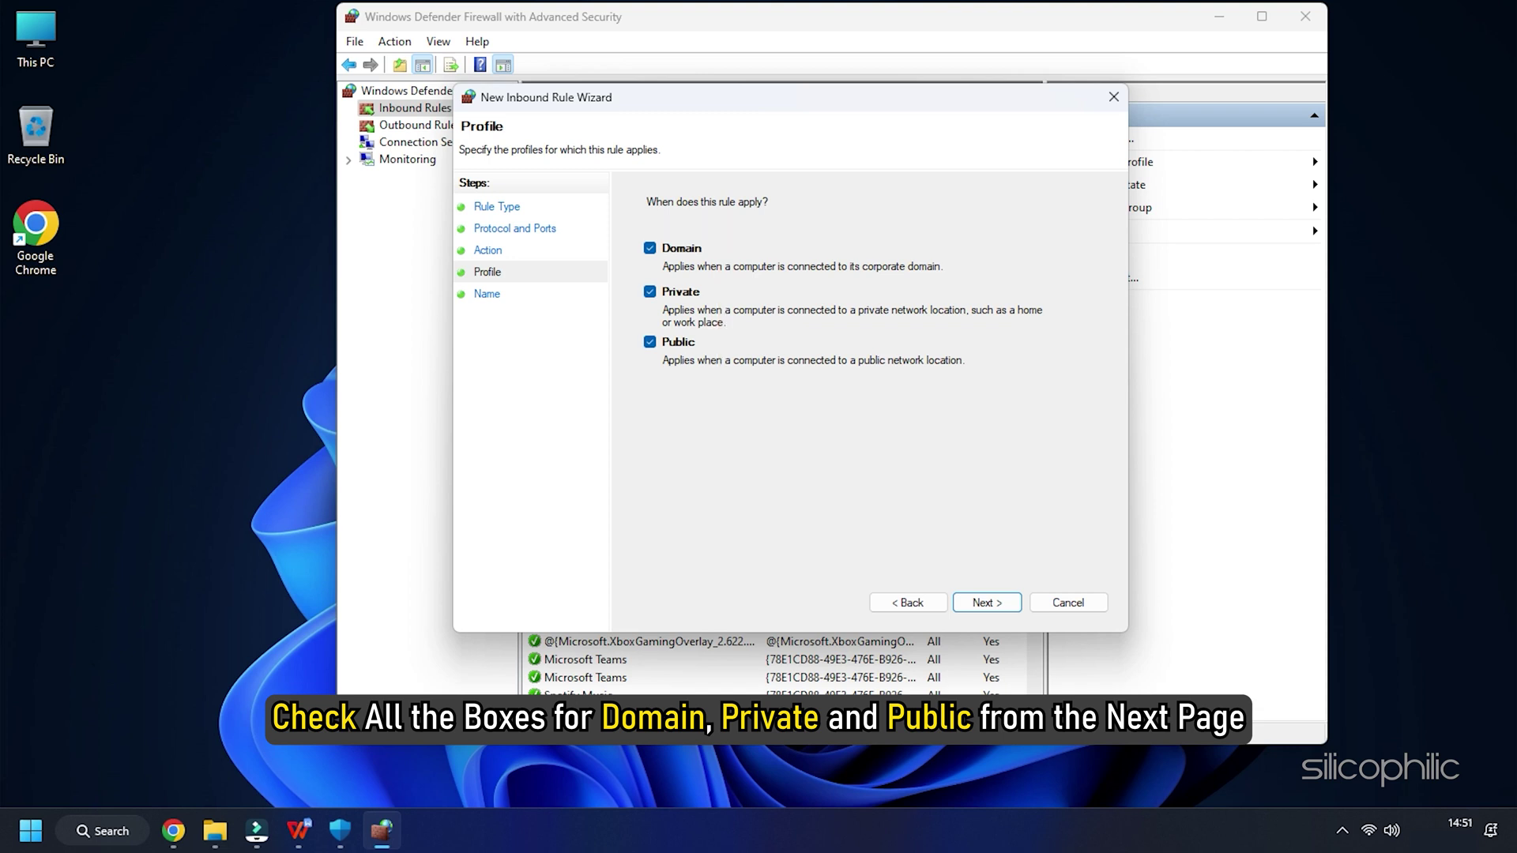
click(987, 603)
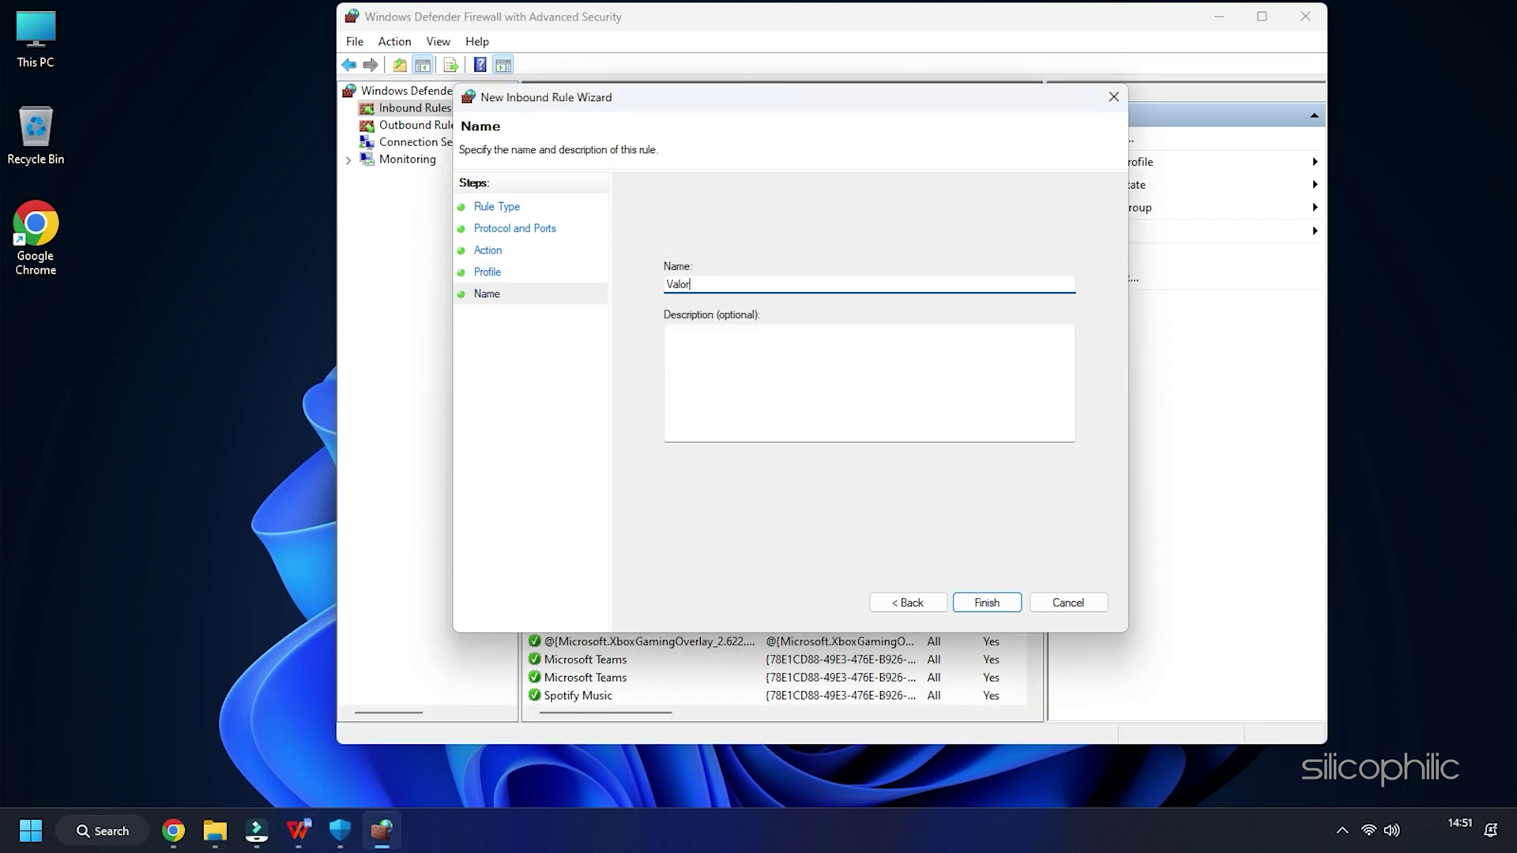